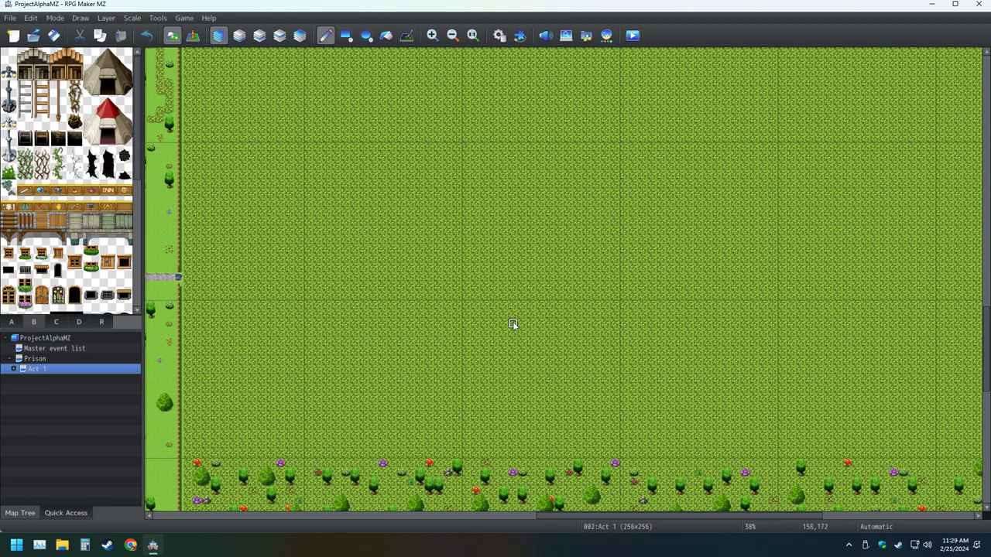
Select the tall green tree tile and scatter trees over the first grid block beside the red border, just above the existing forest strip.
{"action": "scroll", "coordinate": [76, 245], "scroll_direction": "down", "scroll_amount": 4}
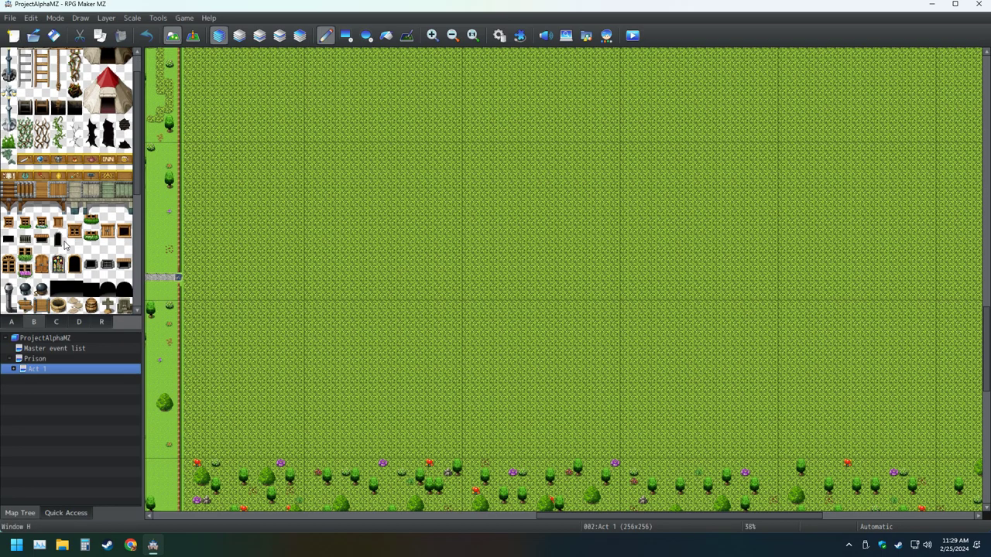
{"action": "left_click", "coordinate": [91, 242]}
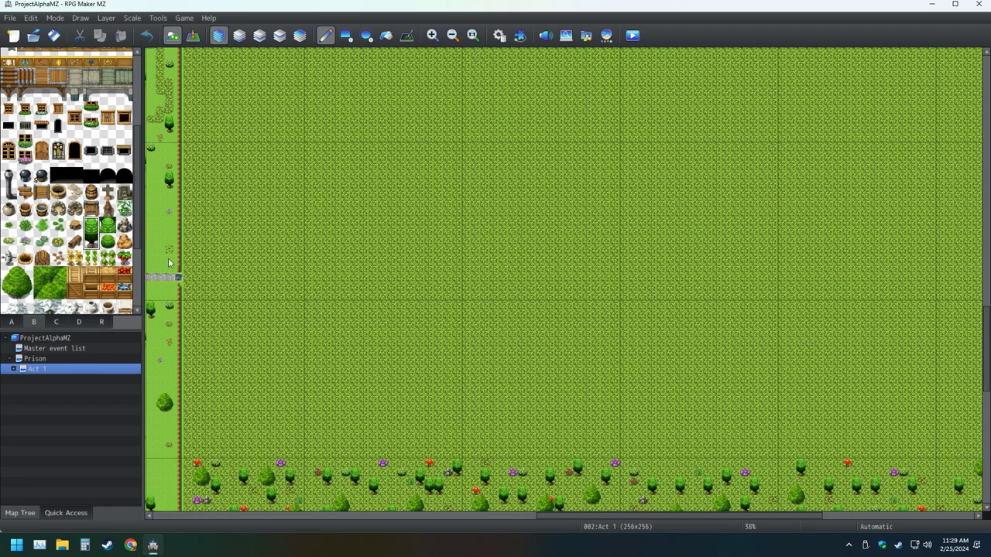
{"action": "left_click", "coordinate": [196, 319]}
{"action": "left_click", "coordinate": [262, 428]}
{"action": "left_click", "coordinate": [215, 408]}
{"action": "left_click", "coordinate": [261, 336]}
{"action": "left_click", "coordinate": [216, 365]}
{"action": "left_click", "coordinate": [290, 319]}
{"action": "left_click", "coordinate": [225, 319]}
{"action": "left_click", "coordinate": [234, 447]}
{"action": "left_click", "coordinate": [252, 374]}
{"action": "left_click", "coordinate": [206, 393]}
{"action": "left_click", "coordinate": [198, 439]}
{"action": "left_click", "coordinate": [299, 439]}
{"action": "left_click", "coordinate": [280, 356]}
{"action": "left_click", "coordinate": [206, 347]}
{"action": "left_click", "coordinate": [243, 401]}
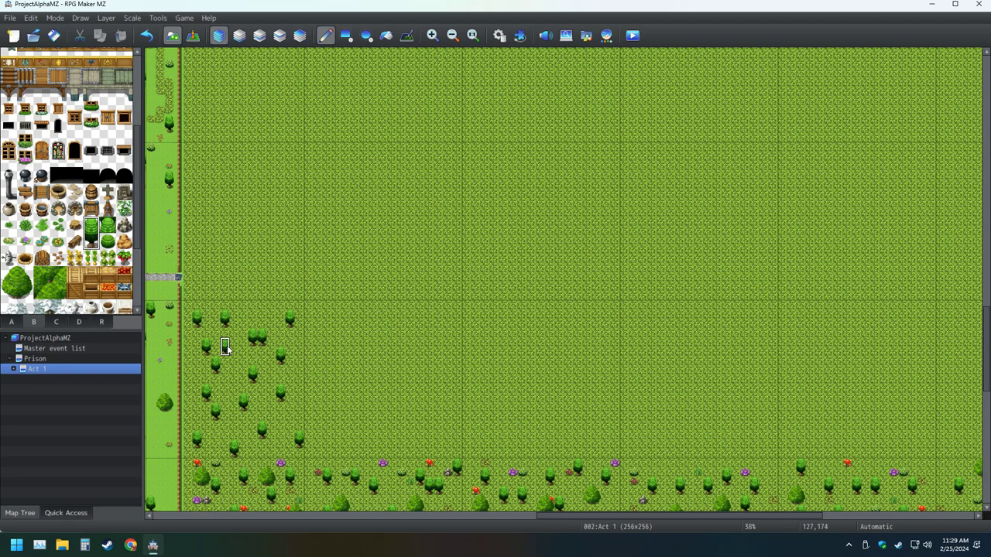
Scatter the same small trees irregularly across the second grid block from the red border, just above the forest strip.
{"action": "left_click", "coordinate": [327, 319]}
{"action": "left_click", "coordinate": [391, 420]}
{"action": "left_click", "coordinate": [438, 338]}
{"action": "left_click", "coordinate": [327, 393]}
{"action": "left_click", "coordinate": [364, 402]}
{"action": "left_click", "coordinate": [364, 337]}
{"action": "left_click", "coordinate": [373, 411]}
{"action": "left_click", "coordinate": [419, 394]}
{"action": "left_click", "coordinate": [336, 447]}
{"action": "left_click", "coordinate": [391, 319]}
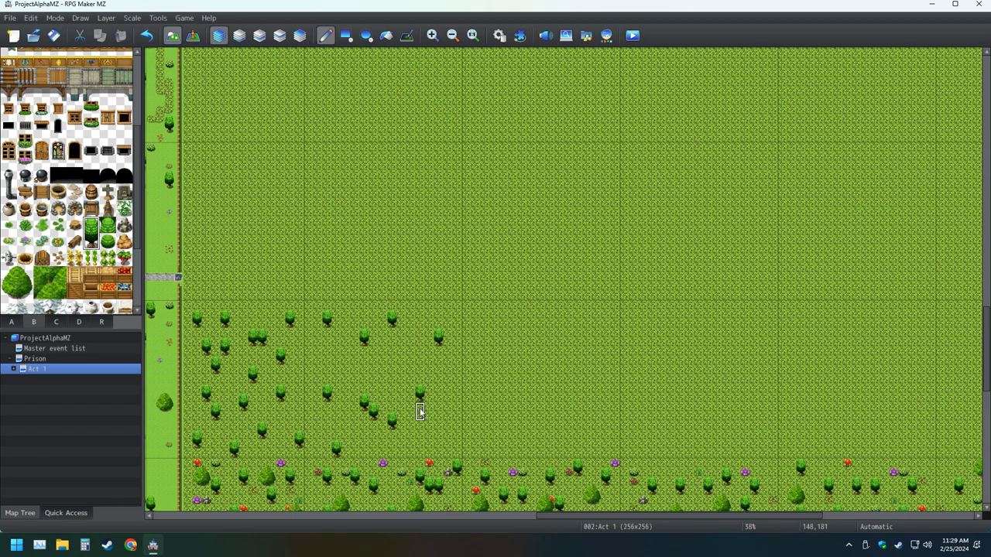
{"action": "left_click", "coordinate": [447, 428]}
{"action": "left_click", "coordinate": [392, 364]}
{"action": "left_click", "coordinate": [326, 354]}
{"action": "left_click", "coordinate": [382, 448]}
{"action": "left_click", "coordinate": [364, 364]}
{"action": "left_click", "coordinate": [410, 337]}
{"action": "left_click", "coordinate": [429, 438]}
{"action": "left_click", "coordinate": [327, 419]}
{"action": "left_click", "coordinate": [448, 364]}
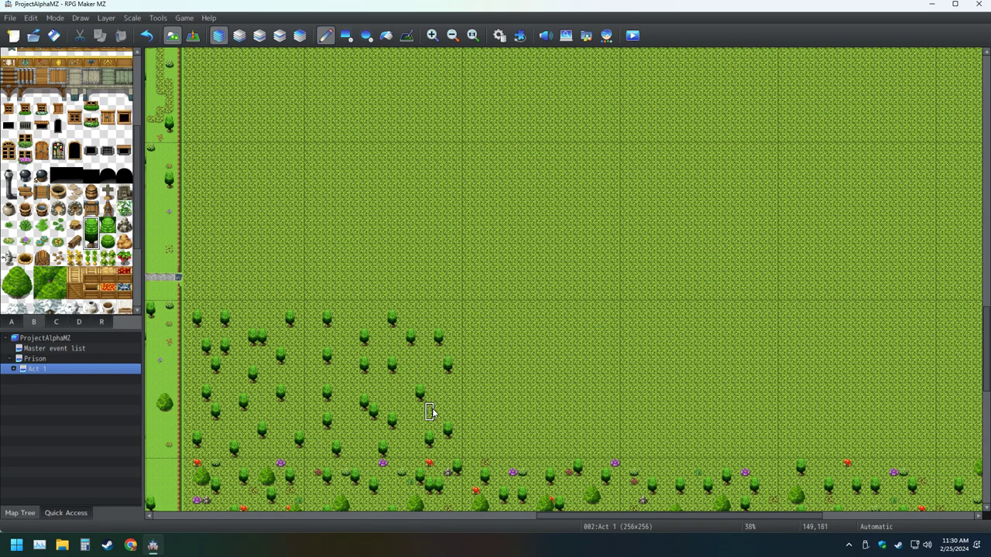
{"action": "left_click", "coordinate": [429, 328]}
Continue scattering small trees through the third grid block of the row just above the forest strip.
{"action": "left_click", "coordinate": [503, 328]}
{"action": "left_click", "coordinate": [568, 421]}
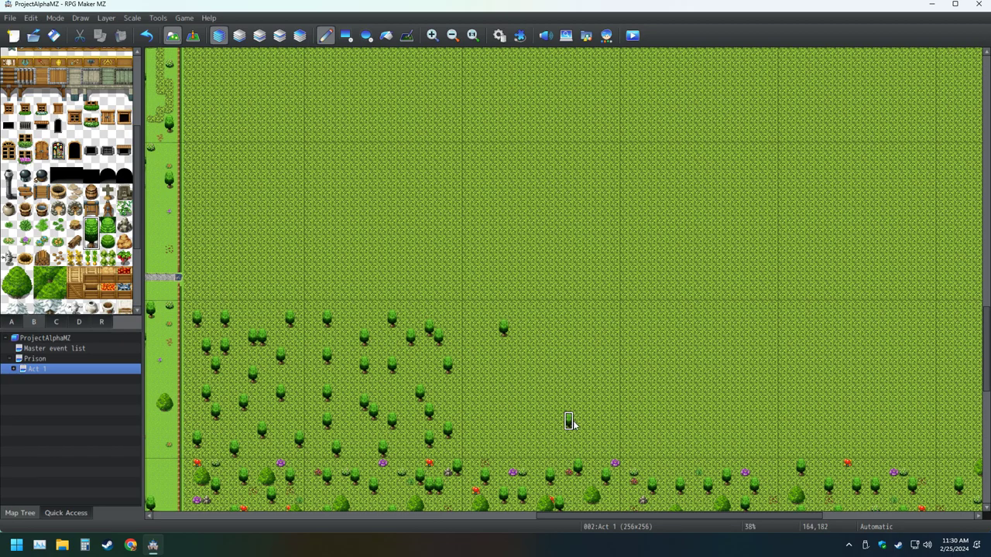
{"action": "left_click", "coordinate": [605, 347]}
{"action": "left_click", "coordinate": [503, 421]}
{"action": "left_click", "coordinate": [485, 365]}
{"action": "left_click", "coordinate": [550, 319]}
{"action": "left_click", "coordinate": [531, 448]}
{"action": "left_click", "coordinate": [587, 328]}
{"action": "left_click", "coordinate": [541, 401]}
{"action": "left_click", "coordinate": [513, 365]}
{"action": "left_click", "coordinate": [596, 439]}
{"action": "left_click", "coordinate": [475, 338]}
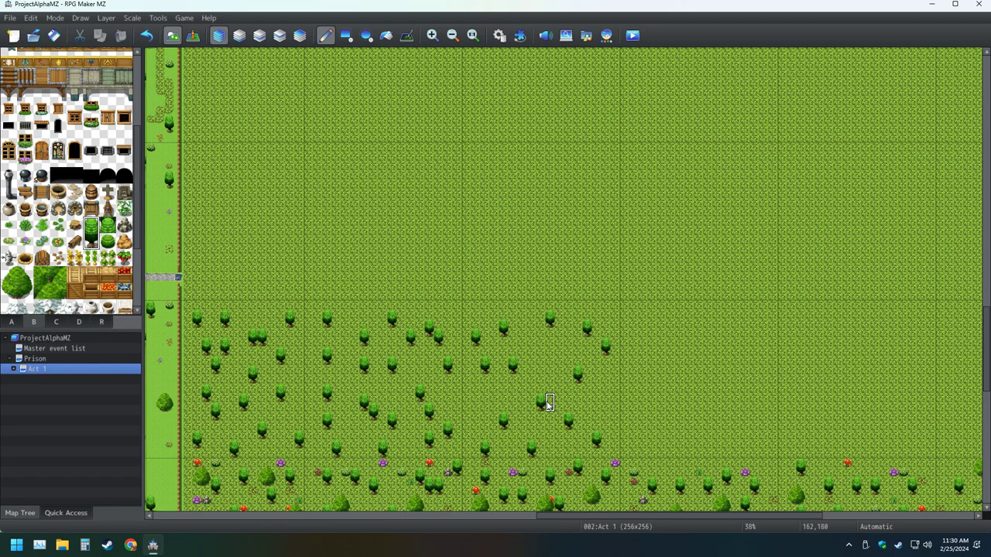
{"action": "left_click", "coordinate": [494, 402]}
{"action": "left_click", "coordinate": [550, 358]}
{"action": "left_click", "coordinate": [569, 446]}
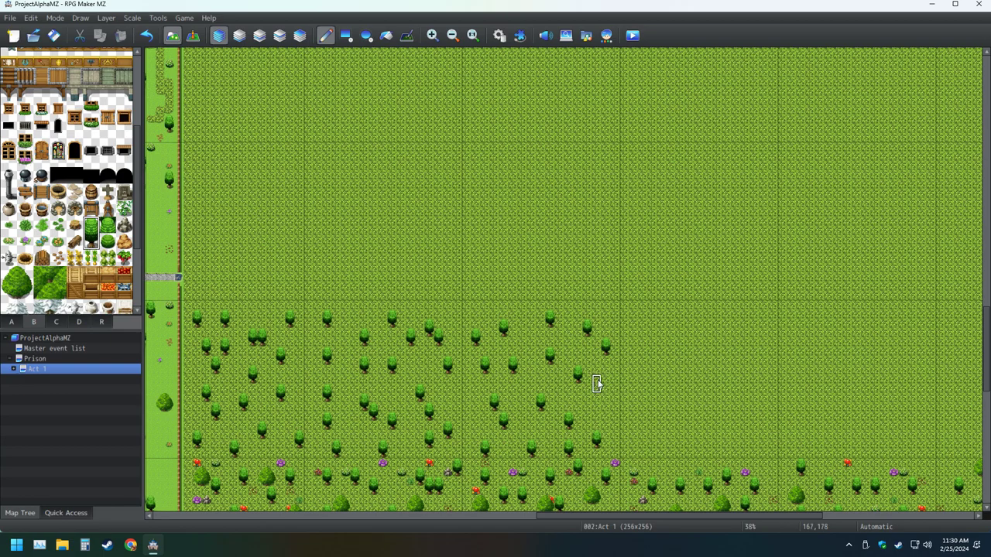
Fill the fourth grid block of the row just above the forest strip with irregularly spaced small trees.
{"action": "left_click", "coordinate": [634, 328]}
{"action": "left_click", "coordinate": [662, 421]}
{"action": "left_click", "coordinate": [699, 338]}
{"action": "left_click", "coordinate": [754, 429]}
{"action": "left_click", "coordinate": [754, 338]}
{"action": "left_click", "coordinate": [661, 365]}
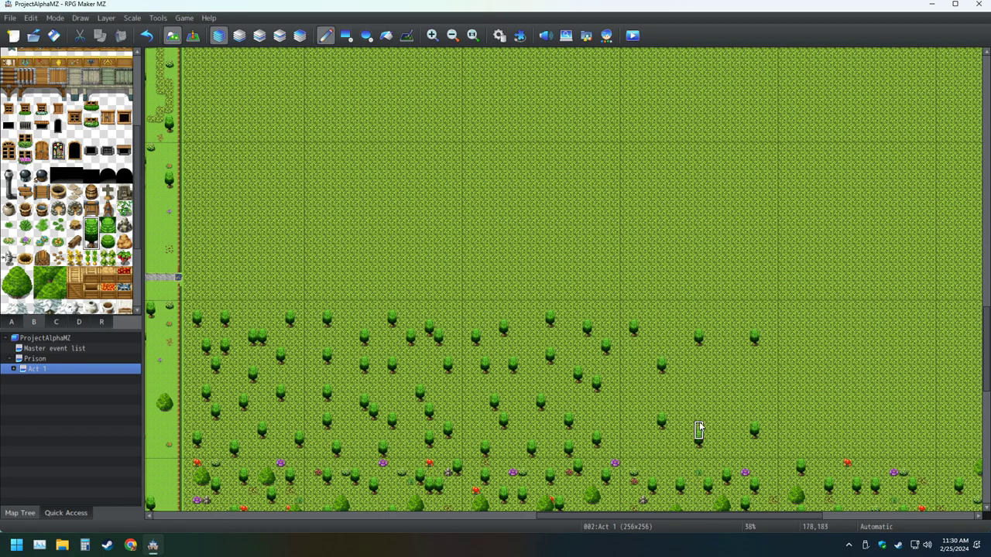
{"action": "left_click", "coordinate": [737, 384]}
{"action": "left_click", "coordinate": [670, 329]}
{"action": "left_click", "coordinate": [726, 328]}
{"action": "left_click", "coordinate": [708, 411]}
{"action": "left_click", "coordinate": [651, 458]}
{"action": "left_click", "coordinate": [624, 418]}
{"action": "left_click", "coordinate": [672, 383]}
{"action": "left_click", "coordinate": [643, 375]}
{"action": "left_click", "coordinate": [707, 375]}
{"action": "left_click", "coordinate": [763, 402]}
{"action": "left_click", "coordinate": [754, 357]}
{"action": "left_click", "coordinate": [744, 447]}
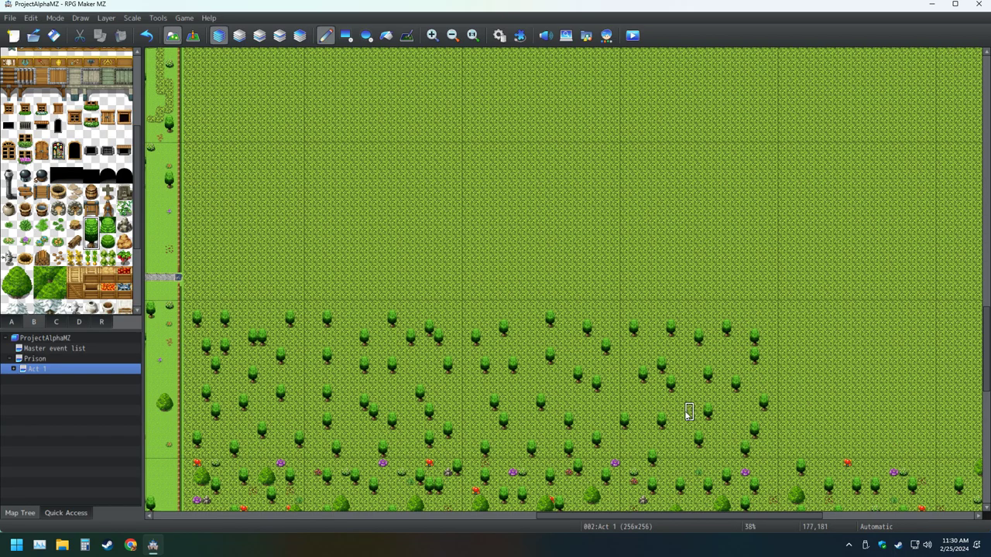
{"action": "left_click", "coordinate": [681, 403]}
Scatter small trees across the fifth grid block from the red border, completing that block in the lower row.
{"action": "left_click", "coordinate": [801, 328]}
{"action": "left_click", "coordinate": [811, 449]}
{"action": "left_click", "coordinate": [866, 402]}
{"action": "left_click", "coordinate": [923, 341]}
{"action": "left_click", "coordinate": [837, 391]}
{"action": "left_click", "coordinate": [857, 329]}
{"action": "left_click", "coordinate": [903, 430]}
{"action": "left_click", "coordinate": [809, 403]}
{"action": "left_click", "coordinate": [837, 367]}
{"action": "left_click", "coordinate": [875, 449]}
{"action": "left_click", "coordinate": [893, 329]}
{"action": "left_click", "coordinate": [847, 420]}
{"action": "left_click", "coordinate": [802, 364]}
{"action": "left_click", "coordinate": [828, 337]}
{"action": "left_click", "coordinate": [941, 440]}
{"action": "left_click", "coordinate": [912, 405]}
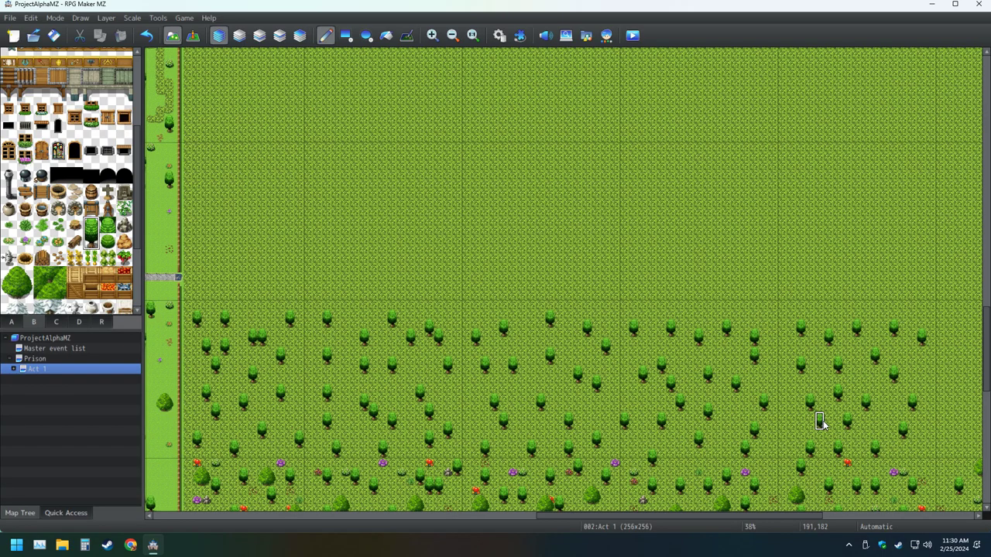
Scatter small trees over the fifth grid block of the next row up, directly above the last planted block.
{"action": "left_click", "coordinate": [809, 171]}
{"action": "left_click", "coordinate": [921, 264]}
{"action": "left_click", "coordinate": [921, 161]}
{"action": "left_click", "coordinate": [875, 226]}
{"action": "left_click", "coordinate": [856, 170]}
{"action": "left_click", "coordinate": [801, 256]}
{"action": "left_click", "coordinate": [829, 207]}
{"action": "left_click", "coordinate": [875, 282]}
{"action": "left_click", "coordinate": [914, 209]}
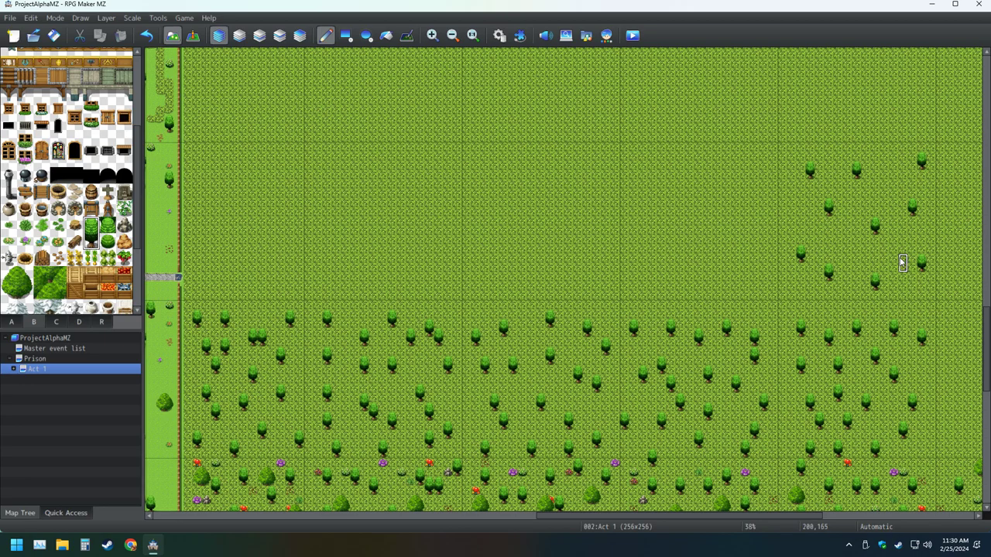
{"action": "left_click", "coordinate": [847, 244]}
{"action": "left_click", "coordinate": [809, 216]}
{"action": "left_click", "coordinate": [829, 179]}
{"action": "left_click", "coordinate": [902, 197]}
{"action": "left_click", "coordinate": [892, 183]}
{"action": "left_click", "coordinate": [910, 290]}
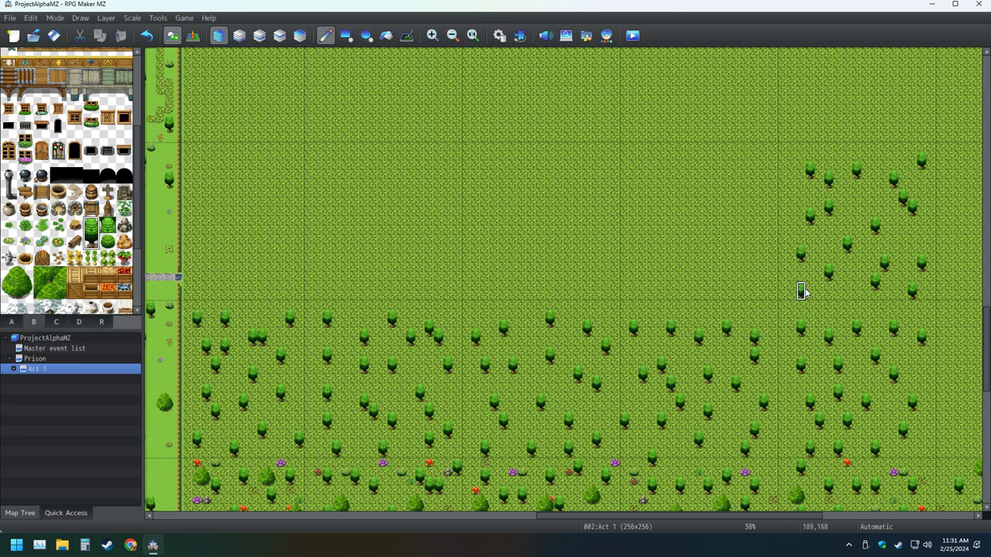
{"action": "left_click", "coordinate": [827, 234]}
{"action": "left_click", "coordinate": [875, 197]}
{"action": "left_click", "coordinate": [790, 153]}
{"action": "left_click", "coordinate": [902, 235]}
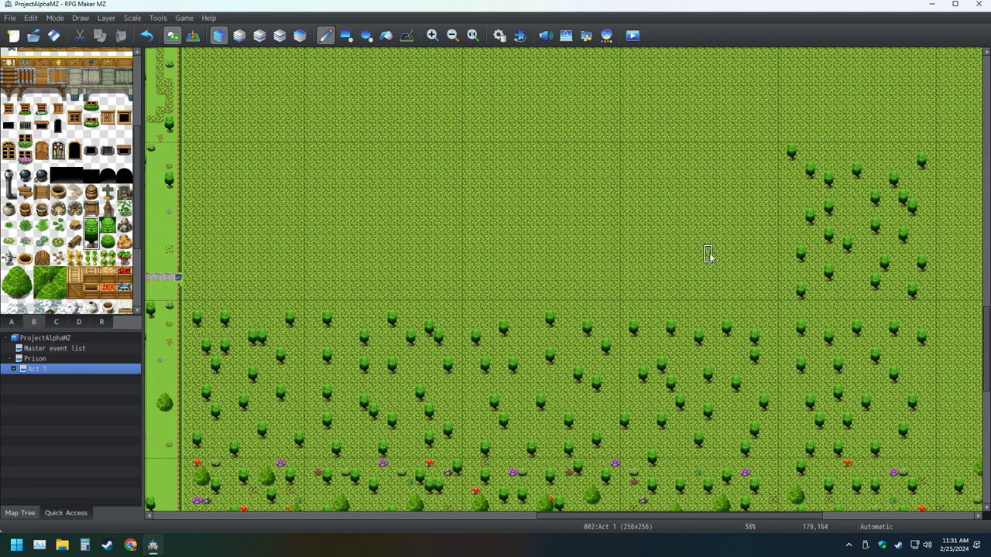
Place irregularly spaced small trees in the fourth grid block of the upper row, working back towards the red border.
{"action": "left_click", "coordinate": [632, 169]}
{"action": "left_click", "coordinate": [717, 161]}
{"action": "left_click", "coordinate": [762, 280]}
{"action": "left_click", "coordinate": [662, 290]}
{"action": "left_click", "coordinate": [661, 235]}
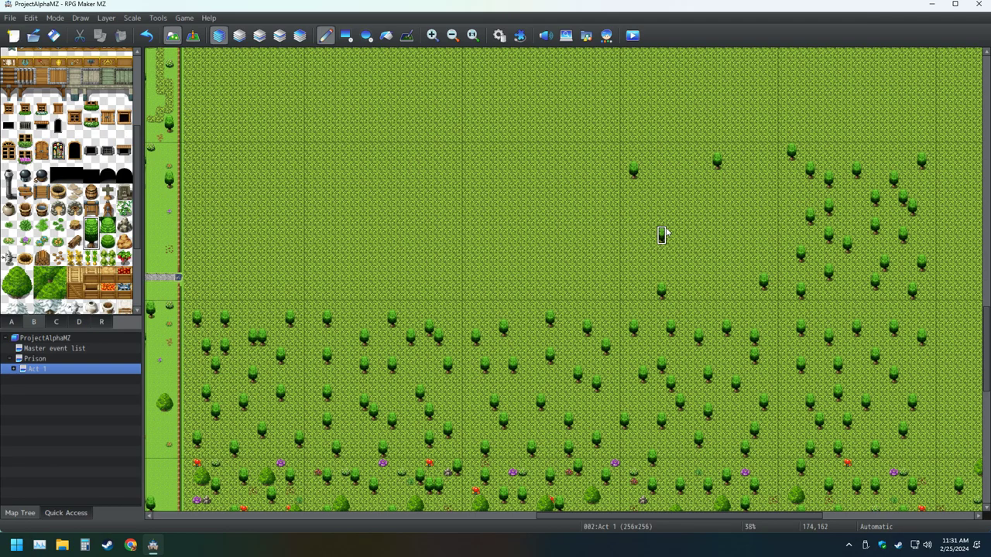
{"action": "left_click", "coordinate": [726, 272]}
{"action": "left_click", "coordinate": [717, 199]}
{"action": "left_click", "coordinate": [652, 169]}
{"action": "left_click", "coordinate": [745, 170]}
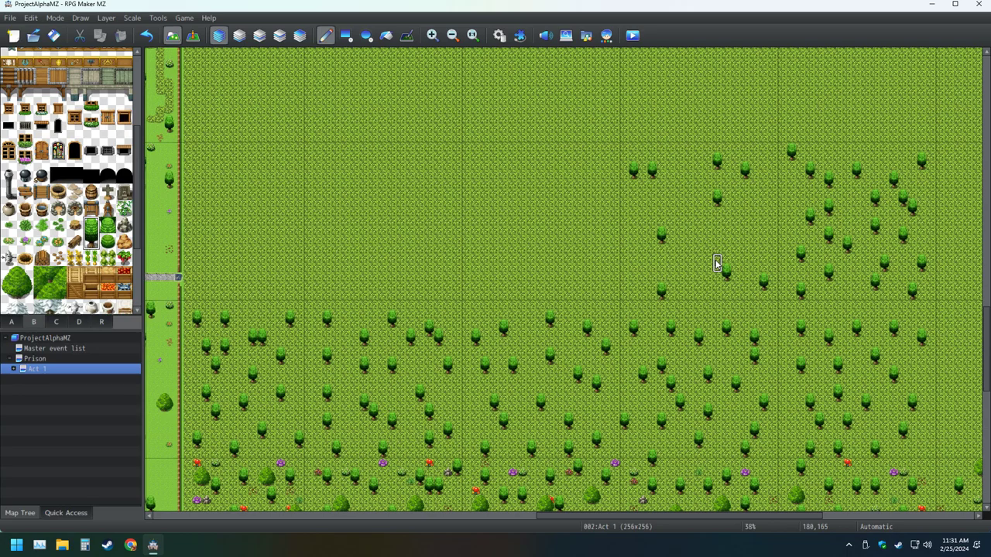
{"action": "left_click", "coordinate": [652, 271]}
{"action": "left_click", "coordinate": [745, 216]}
{"action": "left_click", "coordinate": [679, 179]}
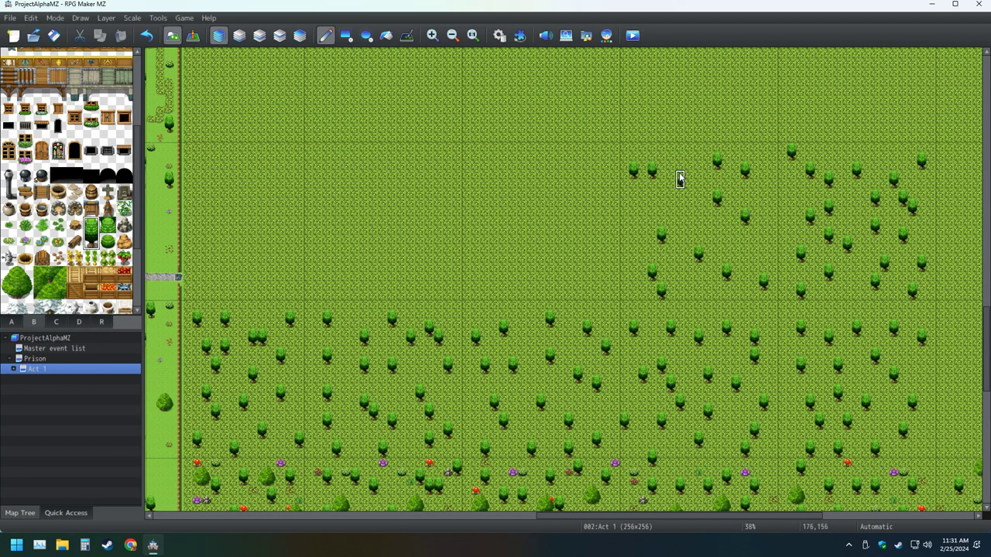
{"action": "left_click", "coordinate": [689, 226]}
{"action": "left_click", "coordinate": [707, 291]}
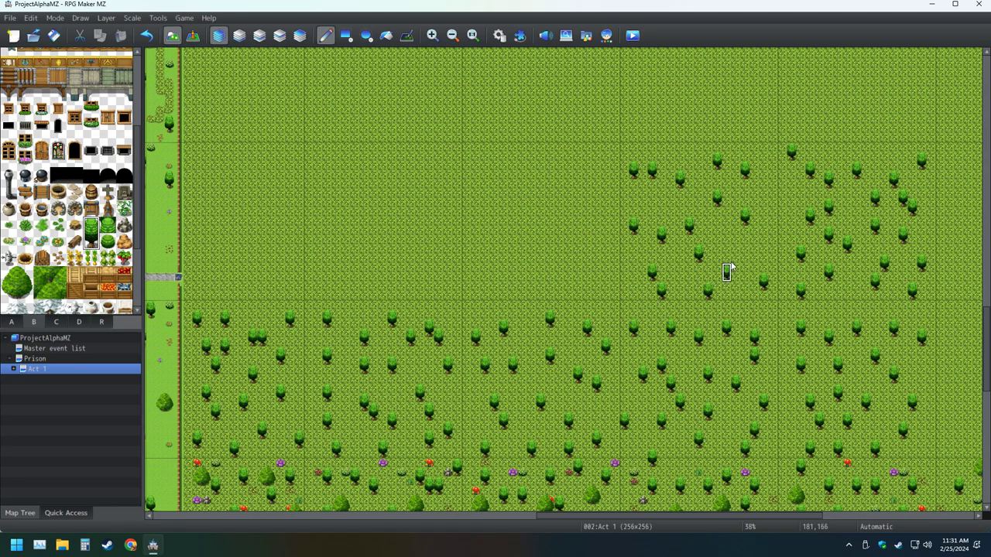
{"action": "left_click", "coordinate": [763, 170]}
{"action": "left_click", "coordinate": [661, 208]}
{"action": "left_click", "coordinate": [671, 291]}
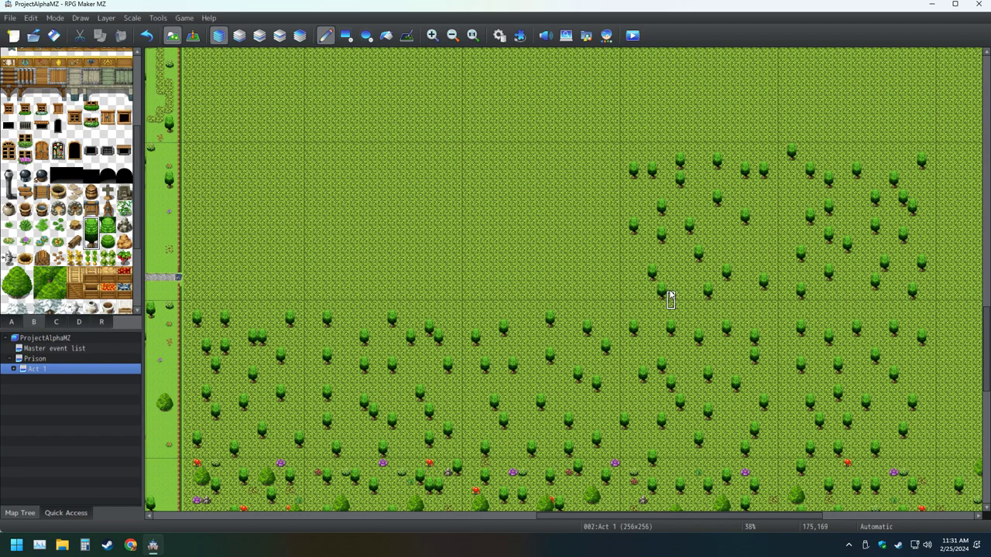
{"action": "left_click", "coordinate": [736, 244]}
{"action": "left_click", "coordinate": [633, 281]}
{"action": "left_click", "coordinate": [652, 198]}
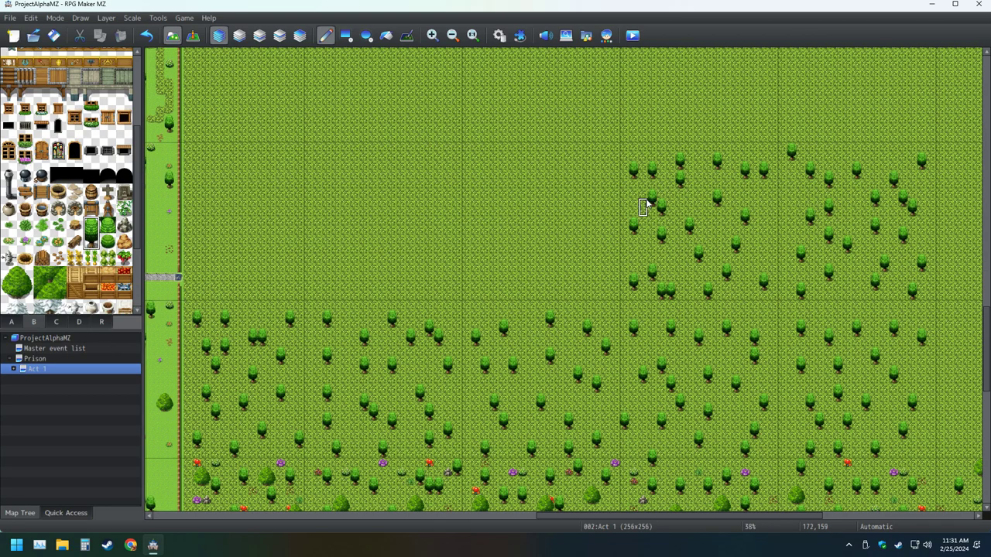
Scatter small trees throughout the third grid block of the upper row, above the already planted lower row.
{"action": "left_click", "coordinate": [485, 170]}
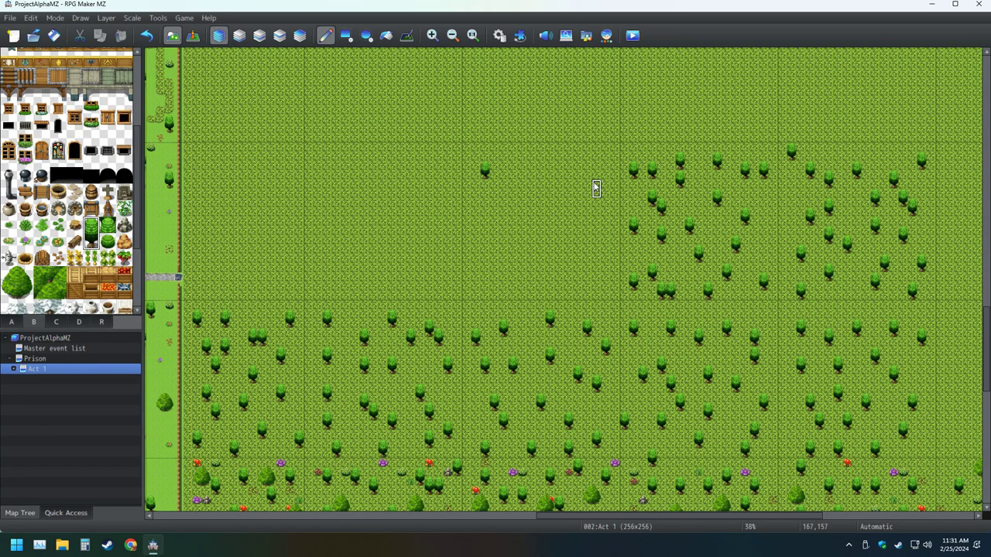
{"action": "left_click", "coordinate": [605, 170]}
{"action": "left_click", "coordinate": [587, 299]}
{"action": "left_click", "coordinate": [596, 291]}
{"action": "left_click", "coordinate": [521, 291]}
{"action": "left_click", "coordinate": [494, 217]}
{"action": "left_click", "coordinate": [559, 179]}
{"action": "left_click", "coordinate": [596, 263]}
{"action": "left_click", "coordinate": [568, 244]}
{"action": "left_click", "coordinate": [522, 179]}
{"action": "left_click", "coordinate": [484, 291]}
{"action": "left_click", "coordinate": [531, 226]}
{"action": "left_click", "coordinate": [485, 264]}
{"action": "left_click", "coordinate": [596, 207]}
{"action": "left_click", "coordinate": [559, 272]}
{"action": "left_click", "coordinate": [531, 252]}
{"action": "left_click", "coordinate": [540, 188]}
{"action": "left_click", "coordinate": [476, 189]}
{"action": "left_click", "coordinate": [522, 271]}
{"action": "left_click", "coordinate": [569, 225]}
{"action": "left_click", "coordinate": [541, 160]}
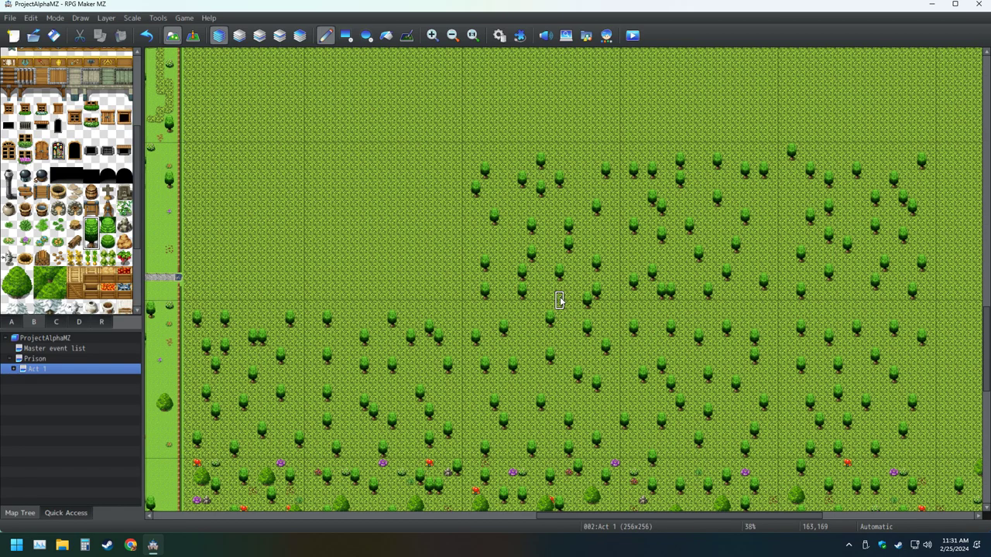
Scatter small trees irregularly over the second grid block of the upper row, above the planted lower row.
{"action": "left_click", "coordinate": [501, 244]}
{"action": "left_click", "coordinate": [438, 189]}
{"action": "left_click", "coordinate": [326, 180]}
{"action": "left_click", "coordinate": [326, 273]}
{"action": "left_click", "coordinate": [411, 243]}
{"action": "left_click", "coordinate": [448, 281]}
{"action": "left_click", "coordinate": [364, 207]}
{"action": "left_click", "coordinate": [383, 291]}
{"action": "left_click", "coordinate": [336, 235]}
{"action": "left_click", "coordinate": [392, 208]}
{"action": "left_click", "coordinate": [420, 282]}
{"action": "left_click", "coordinate": [438, 234]}
{"action": "left_click", "coordinate": [327, 207]}
{"action": "left_click", "coordinate": [354, 272]}
{"action": "left_click", "coordinate": [373, 243]}
{"action": "left_click", "coordinate": [420, 196]}
{"action": "left_click", "coordinate": [364, 187]}
{"action": "left_click", "coordinate": [345, 300]}
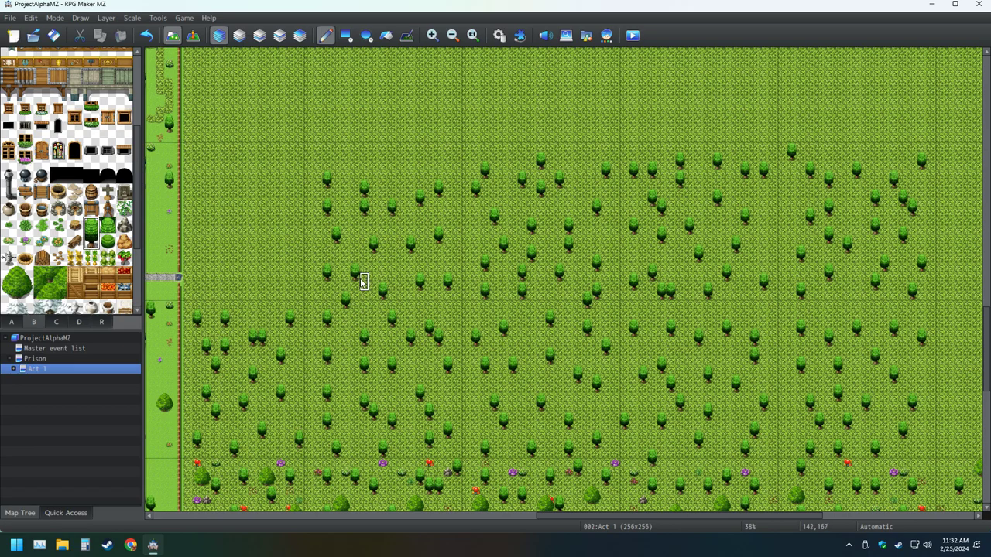
{"action": "left_click", "coordinate": [401, 254]}
{"action": "left_click", "coordinate": [429, 224]}
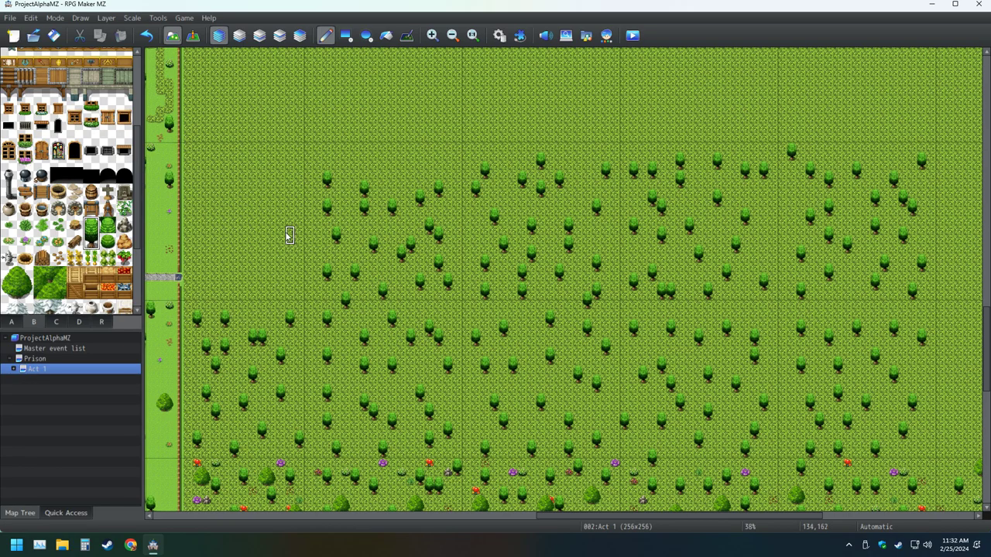
Scatter small trees over the first grid block of the upper row, beside the red border.
{"action": "left_click", "coordinate": [281, 198]}
{"action": "left_click", "coordinate": [197, 207]}
{"action": "left_click", "coordinate": [224, 283]}
{"action": "left_click", "coordinate": [272, 253]}
{"action": "left_click", "coordinate": [243, 225]}
{"action": "left_click", "coordinate": [198, 259]}
{"action": "left_click", "coordinate": [252, 282]}
{"action": "left_click", "coordinate": [234, 207]}
{"action": "left_click", "coordinate": [215, 253]}
{"action": "left_click", "coordinate": [280, 225]}
{"action": "left_click", "coordinate": [280, 283]}
{"action": "left_click", "coordinate": [206, 284]}
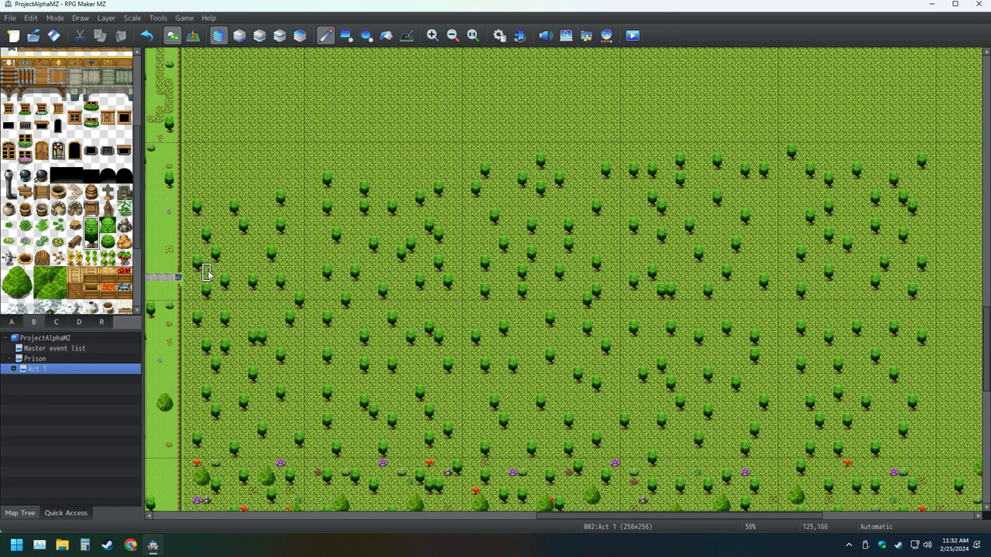
{"action": "left_click", "coordinate": [216, 208]}
{"action": "left_click", "coordinate": [264, 216]}
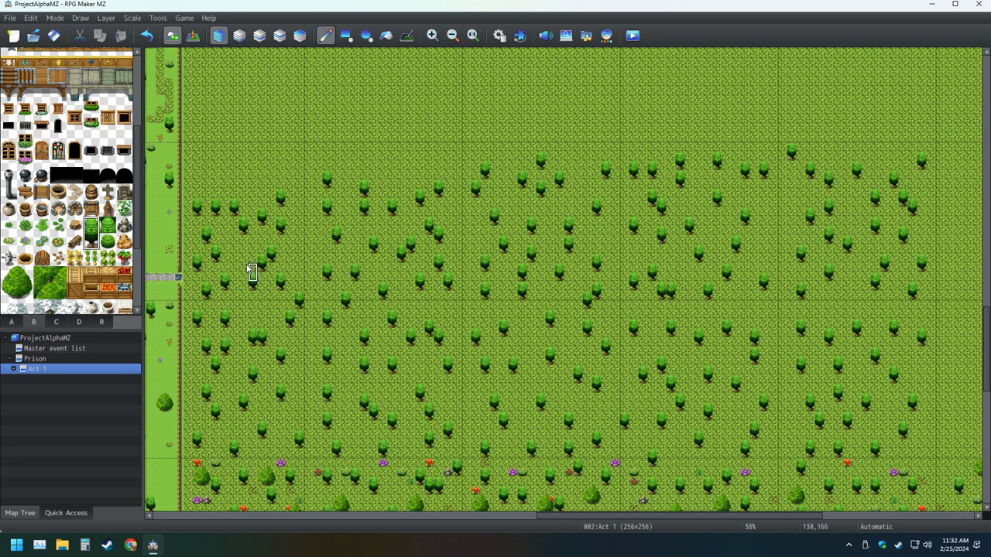
{"action": "left_click", "coordinate": [243, 288]}
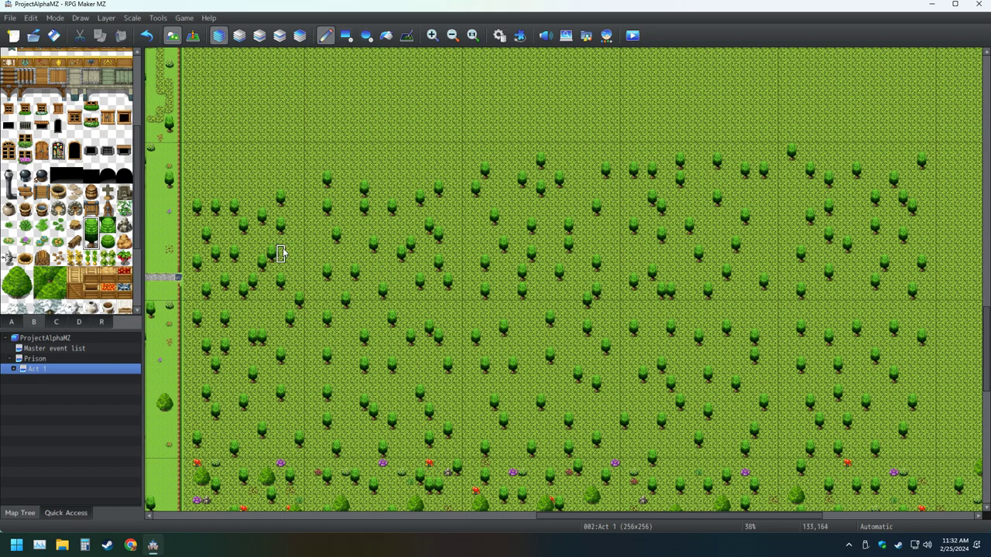
{"action": "left_click", "coordinate": [299, 207]}
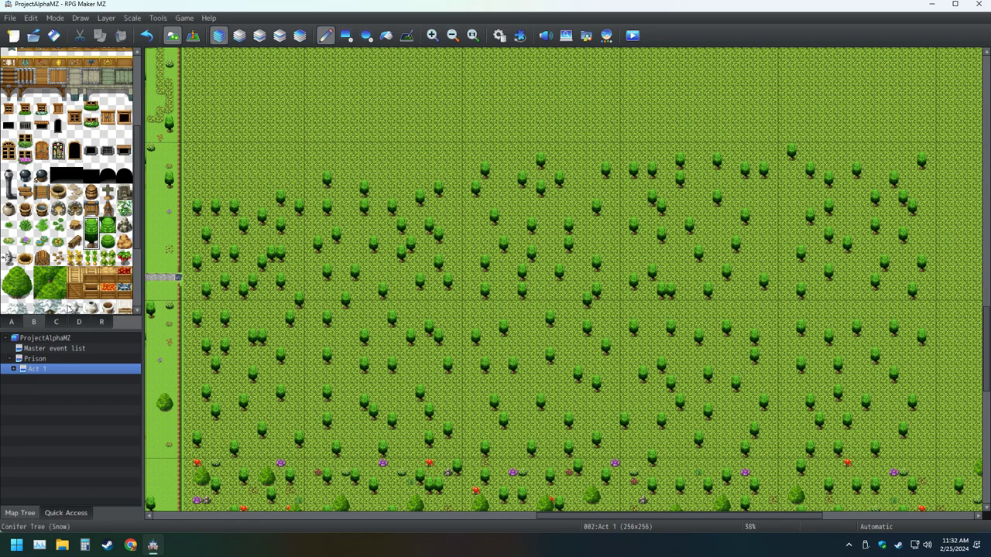
Place two large trees among the small trees in the lower row's first grid block, beside the red border.
{"action": "left_click", "coordinate": [16, 291]}
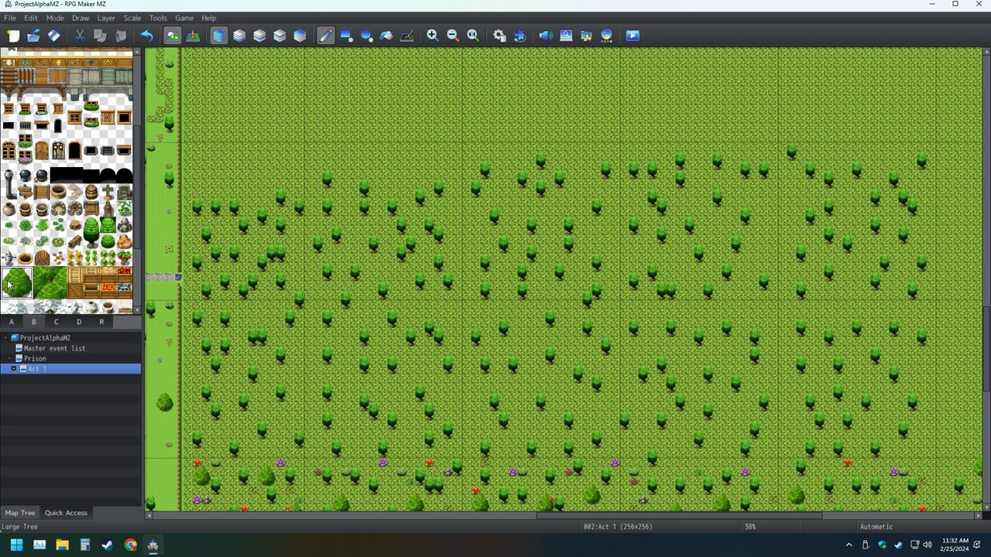
{"action": "left_click", "coordinate": [239, 421]}
{"action": "left_click", "coordinate": [256, 317]}
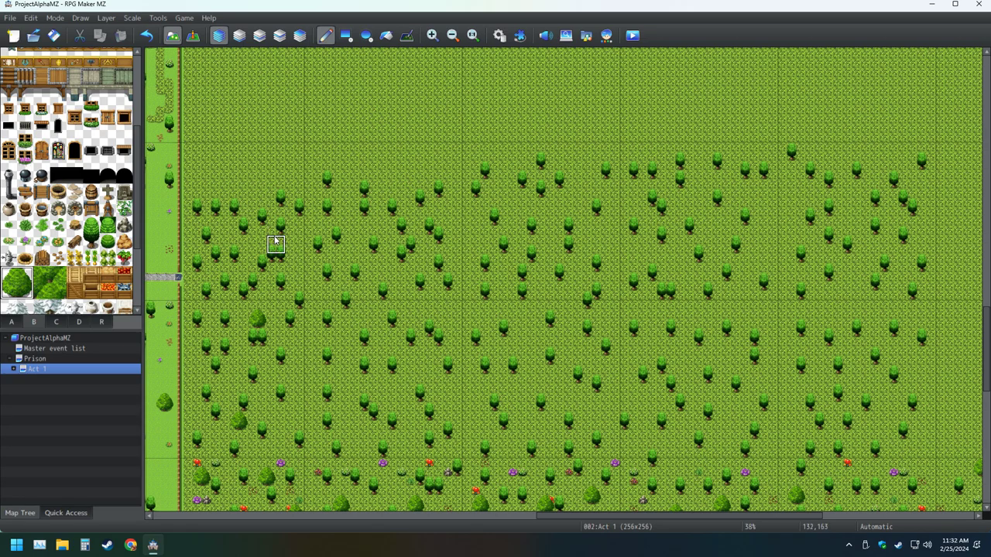
Add a loose line of small trees along the upper edge of the first block in the upper row.
{"action": "left_click", "coordinate": [91, 227]}
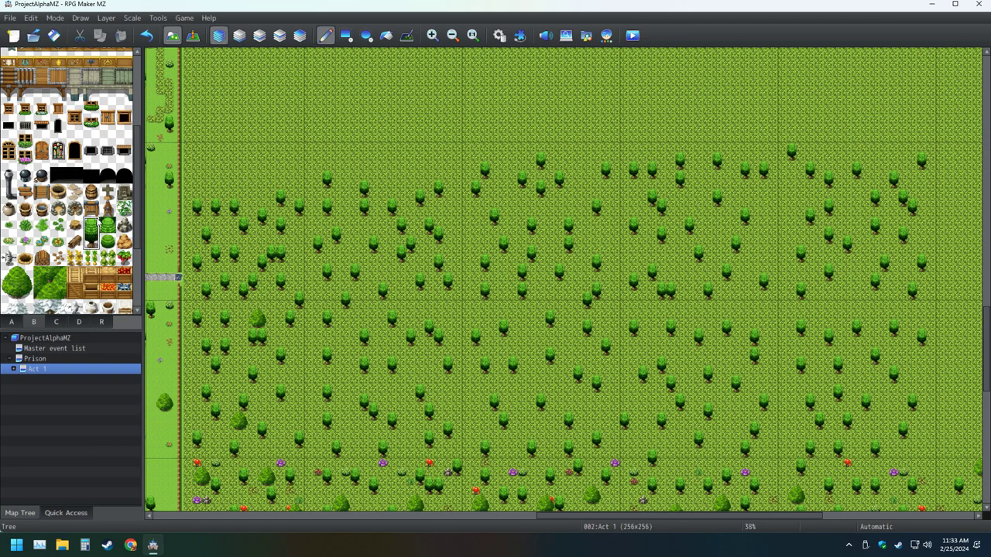
{"action": "left_click", "coordinate": [207, 179]}
{"action": "left_click", "coordinate": [263, 179]}
{"action": "left_click", "coordinate": [234, 182]}
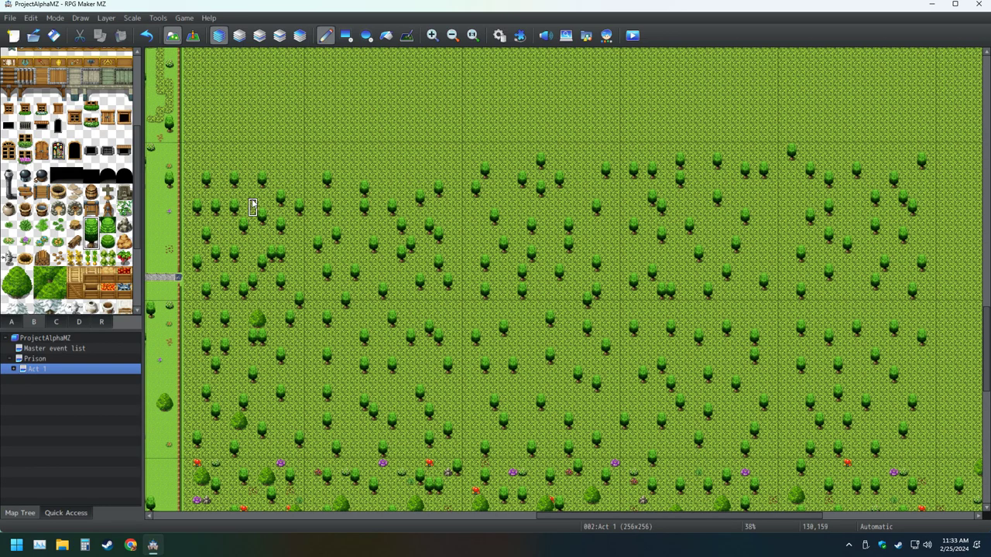
{"action": "left_click", "coordinate": [300, 179]}
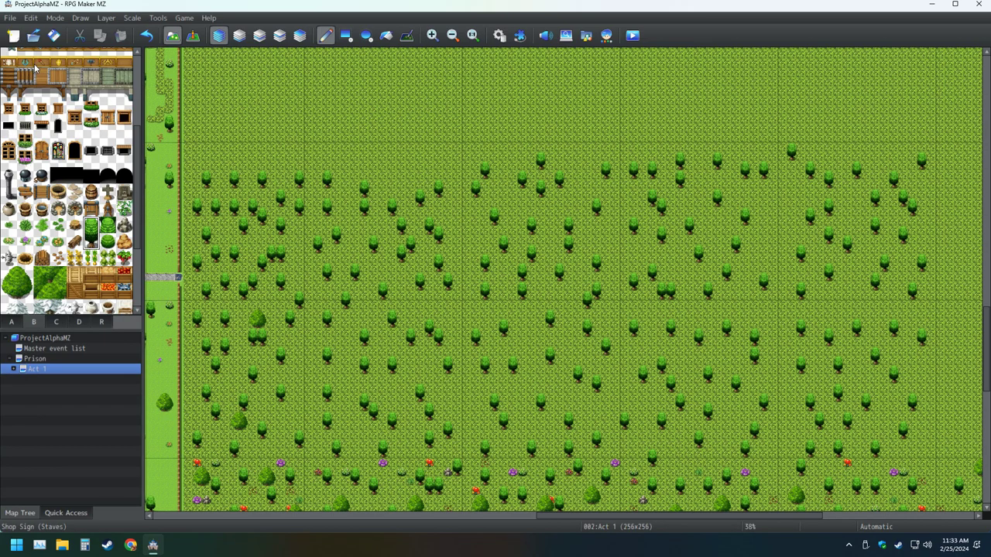
Place two more large trees in the lower row's first block and three in the block above it.
{"action": "left_click_drag", "start_coordinate": [29, 296], "coordinate": [6, 271]}
{"action": "left_click", "coordinate": [290, 363]}
{"action": "left_click", "coordinate": [188, 381]}
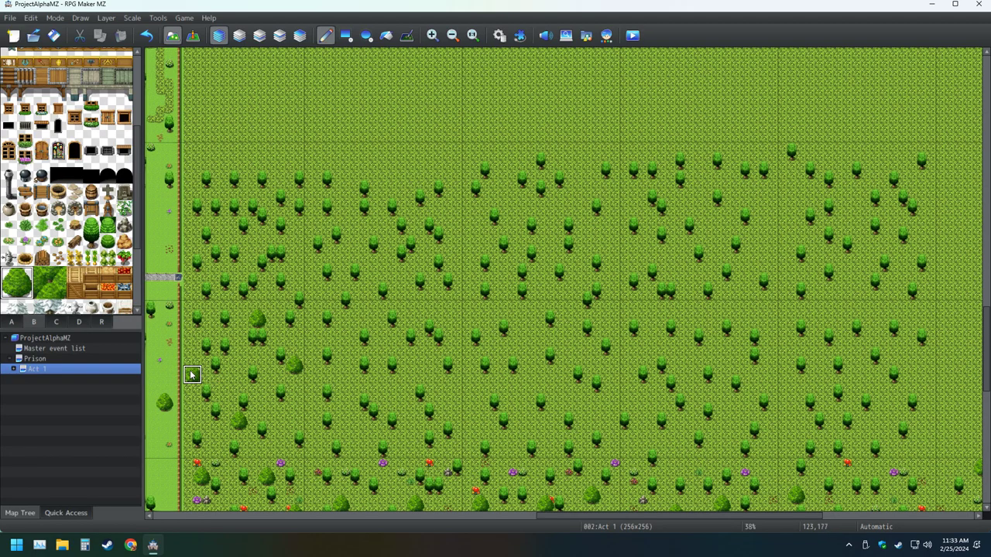
{"action": "left_click", "coordinate": [217, 189]}
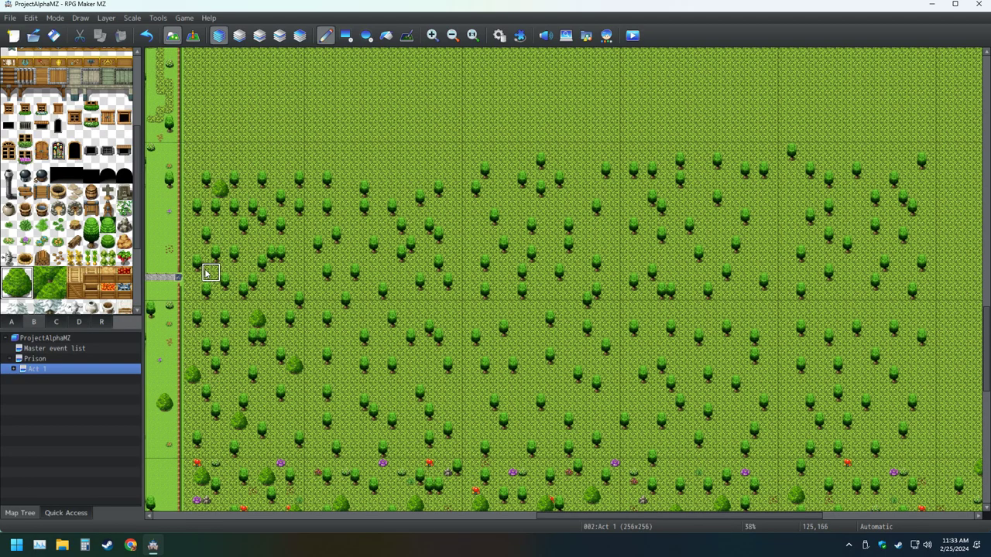
{"action": "left_click", "coordinate": [257, 263]}
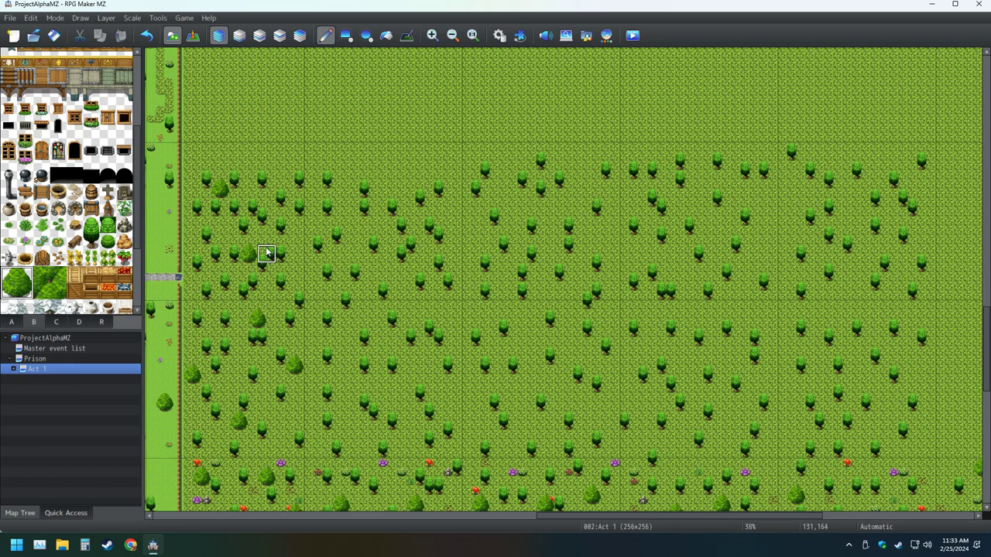
{"action": "left_click", "coordinate": [291, 271]}
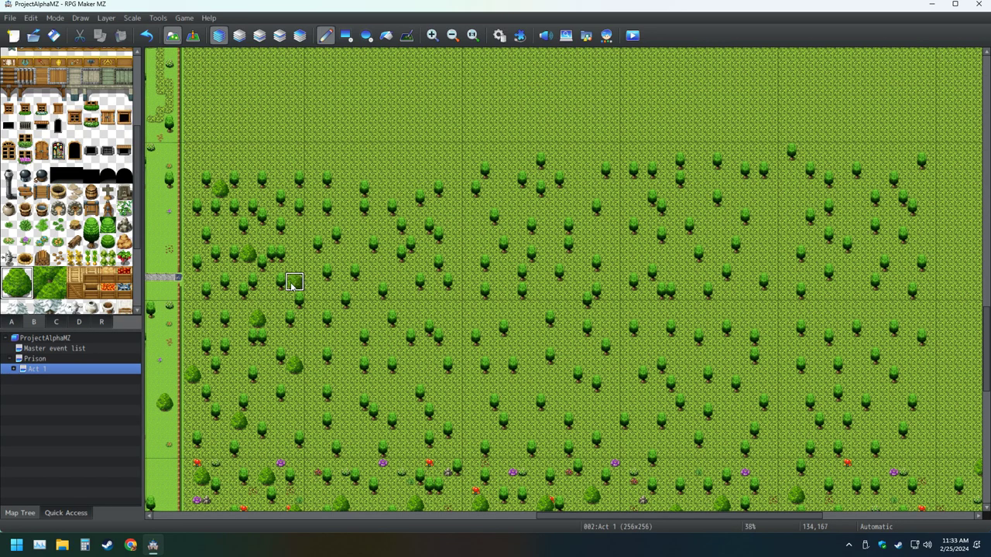
Place three large trees among the small ones in each of the second grid blocks, lower and upper row.
{"action": "left_click", "coordinate": [350, 375]}
{"action": "left_click", "coordinate": [422, 373]}
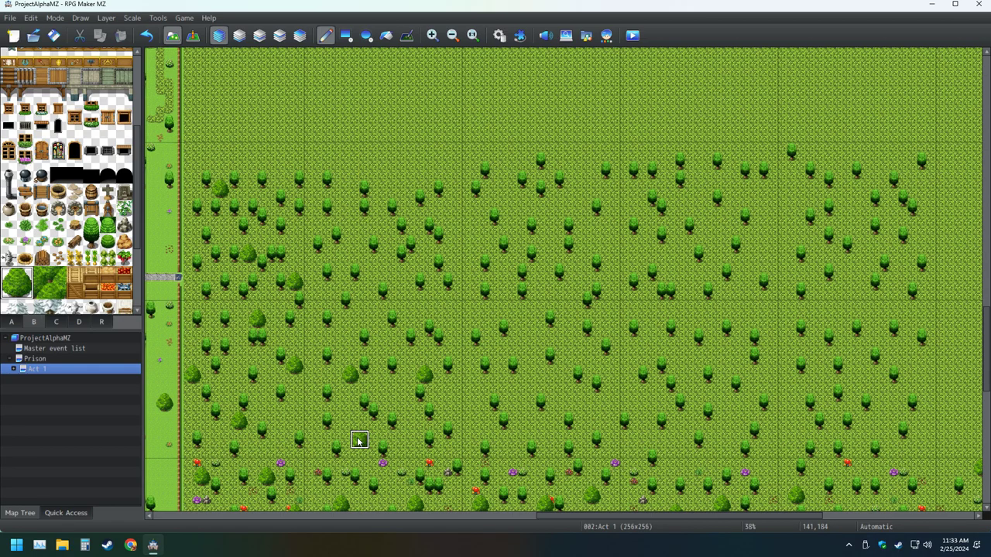
{"action": "left_click", "coordinate": [452, 216]}
{"action": "left_click", "coordinate": [349, 217]}
{"action": "left_click", "coordinate": [396, 282]}
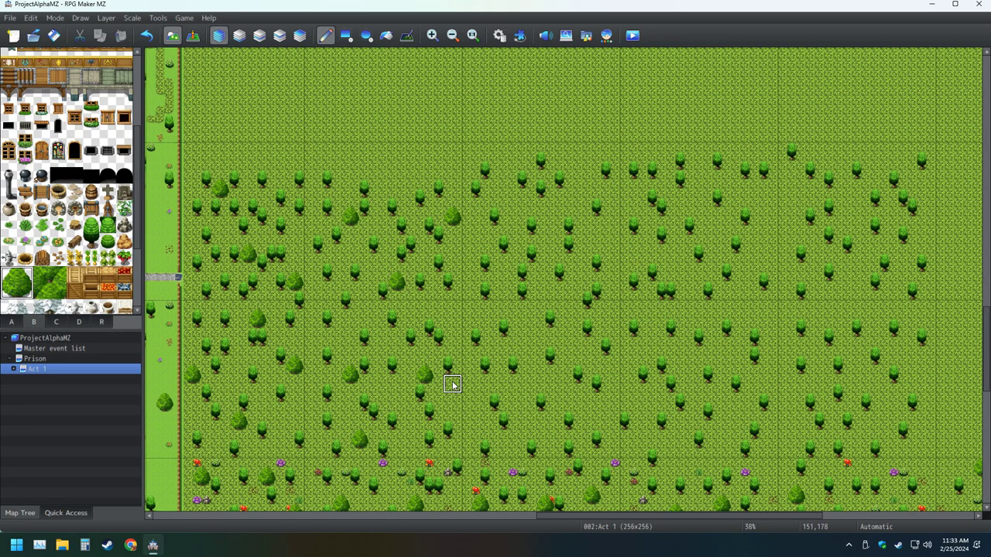
Spread three large trees across the third grid block of the lower row and three across the one above.
{"action": "left_click", "coordinate": [488, 320]}
{"action": "left_click", "coordinate": [600, 420]}
{"action": "left_click", "coordinate": [489, 431]}
{"action": "left_click", "coordinate": [592, 189]}
{"action": "left_click", "coordinate": [517, 206]}
{"action": "left_click", "coordinate": [555, 289]}
Place five large trees between the small trees in the fourth grid block of the lower row.
{"action": "left_click", "coordinate": [657, 338]}
{"action": "left_click", "coordinate": [739, 437]}
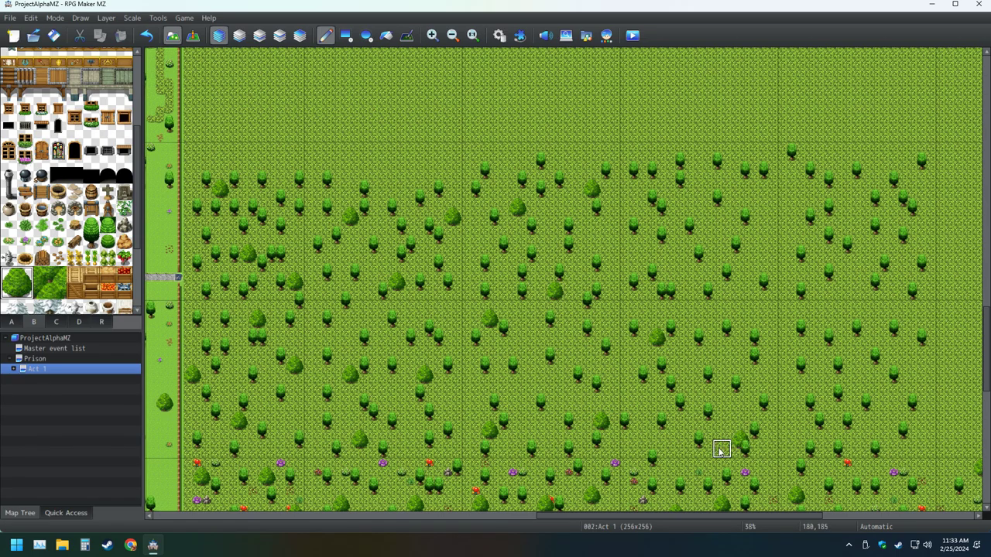
{"action": "left_click", "coordinate": [657, 410]}
{"action": "left_click", "coordinate": [710, 366]}
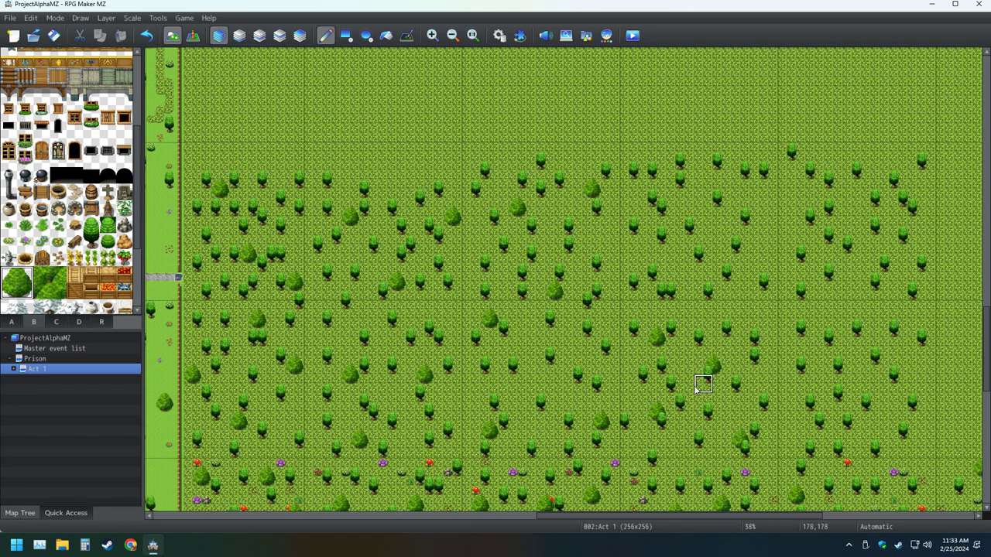
{"action": "left_click", "coordinate": [757, 329]}
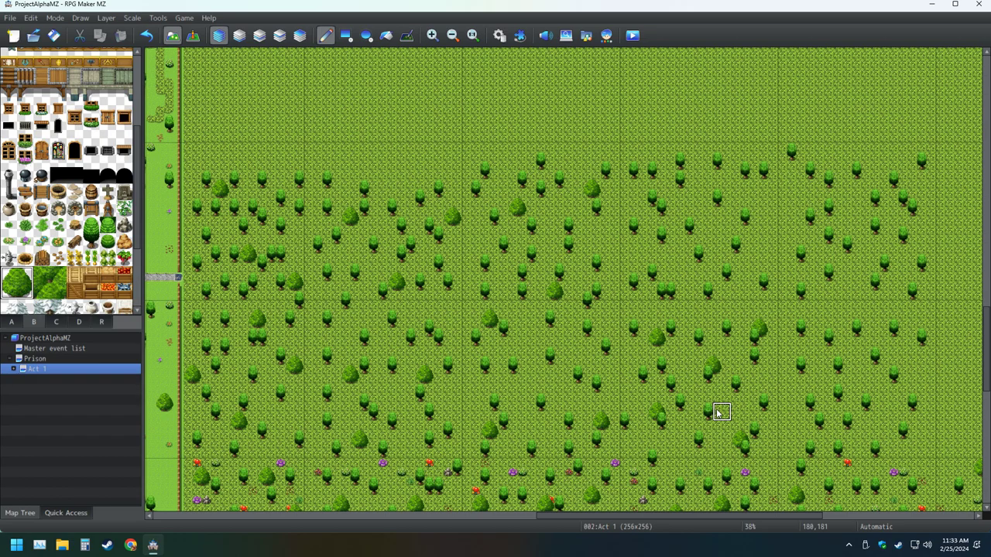
Spread four large trees through the fourth grid block of the upper row, undoing any that cover small trees.
{"action": "left_click_drag", "start_coordinate": [91, 243], "coordinate": [91, 226]}
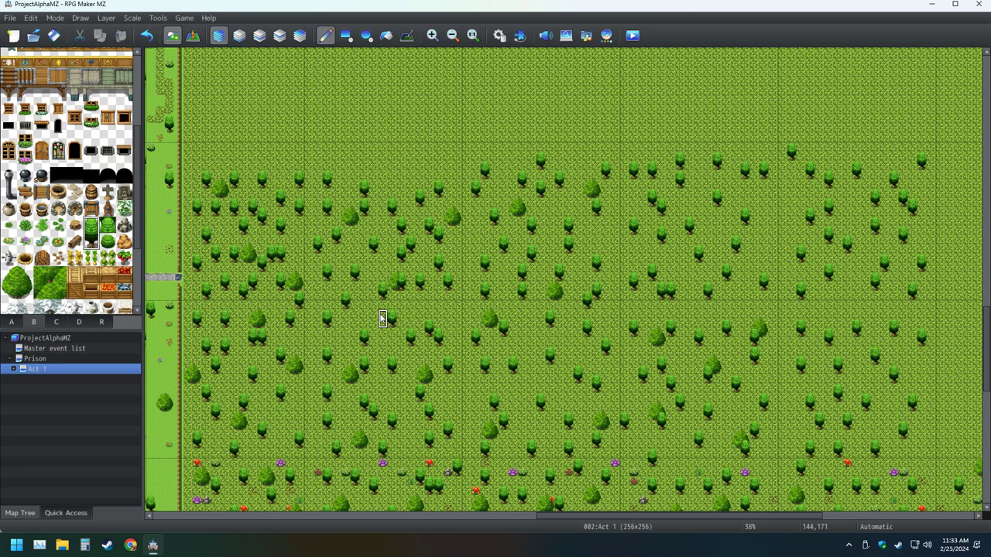
{"action": "left_click", "coordinate": [356, 203]}
{"action": "left_click", "coordinate": [25, 286]}
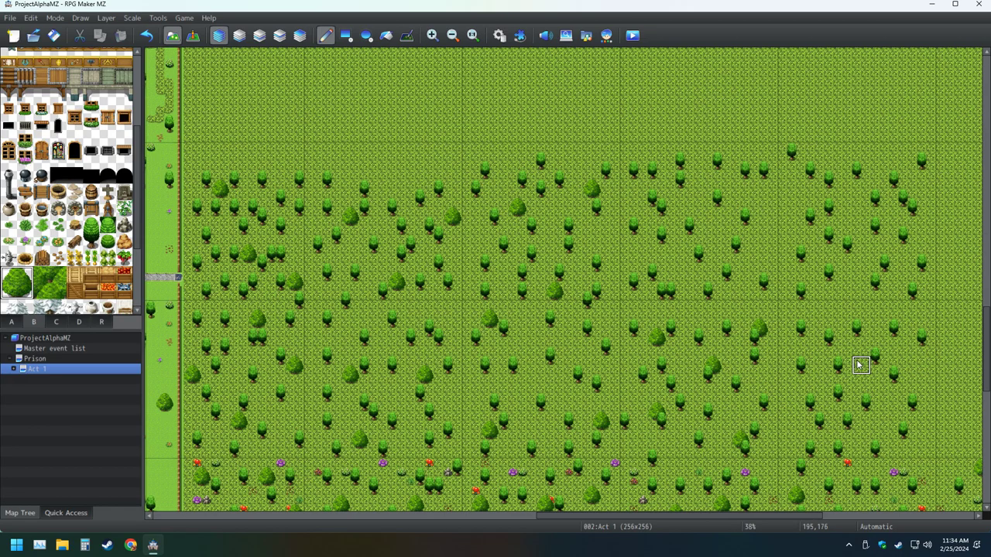
{"action": "left_click", "coordinate": [741, 234]}
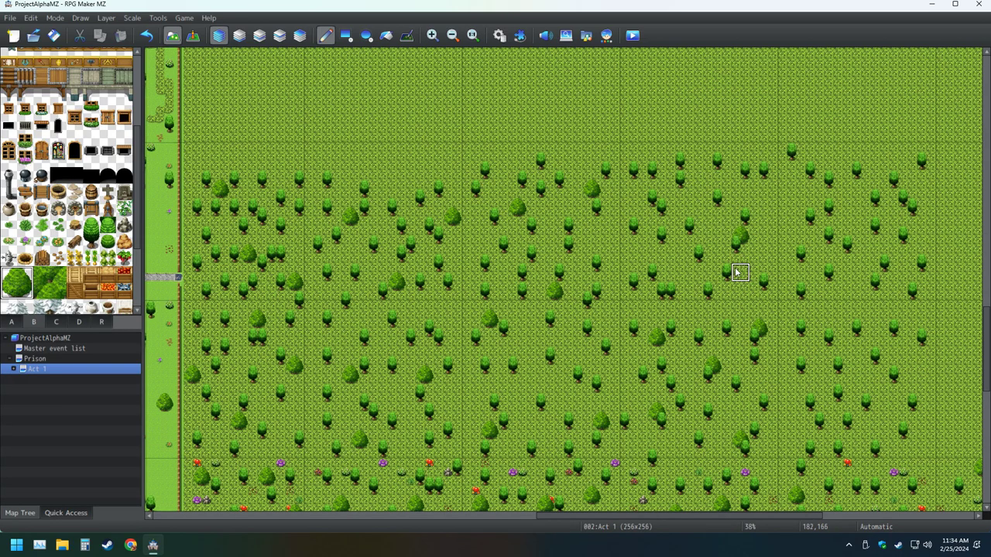
{"action": "left_click", "coordinate": [657, 198]}
{"action": "left_click", "coordinate": [147, 35]}
{"action": "left_click", "coordinate": [659, 278]}
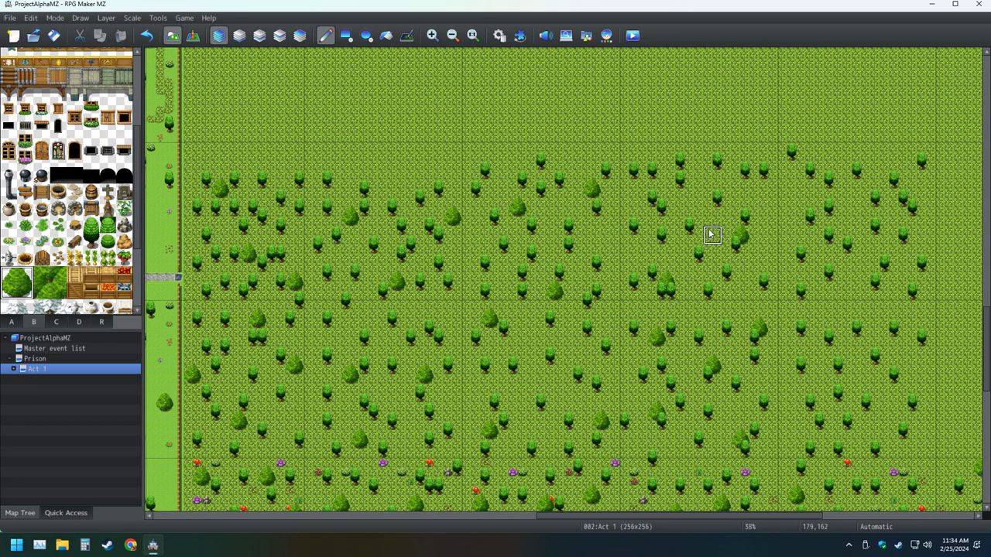
{"action": "left_click", "coordinate": [666, 206]}
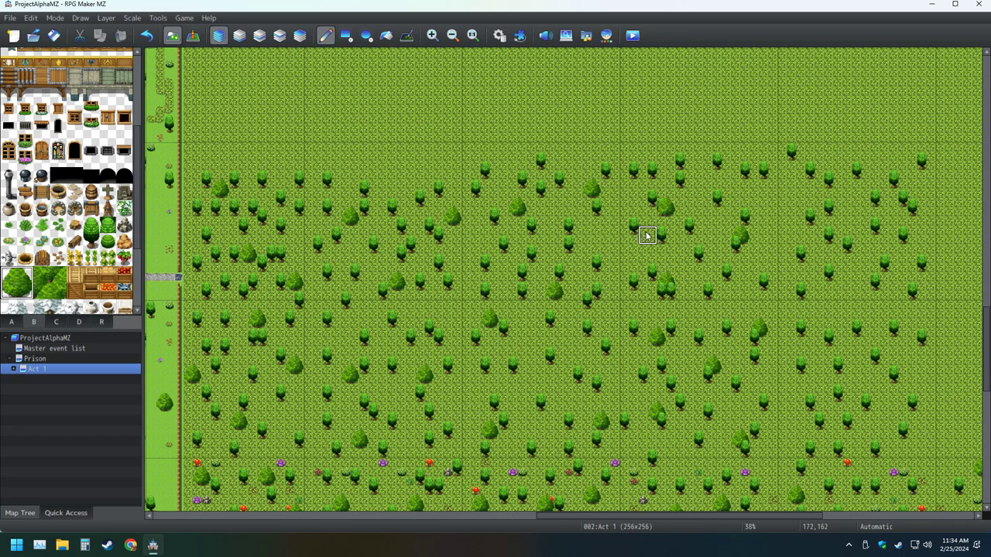
{"action": "key", "text": "ctrl+z"}
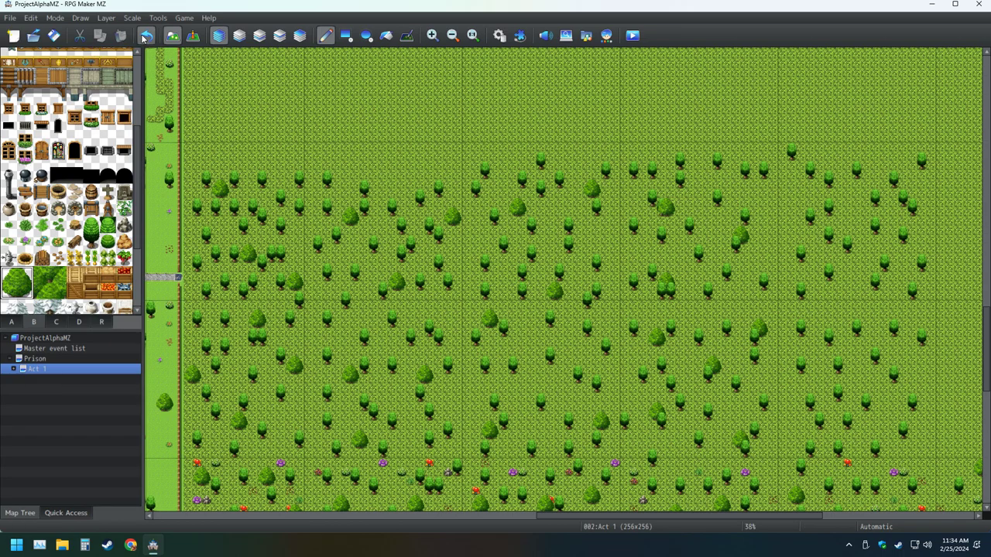
{"action": "left_click", "coordinate": [655, 225]}
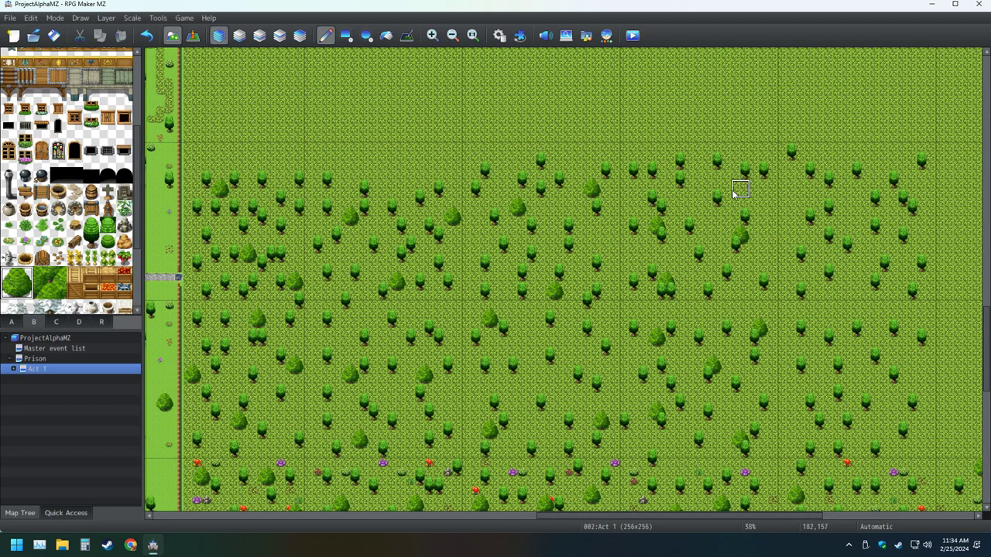
{"action": "left_click", "coordinate": [692, 200]}
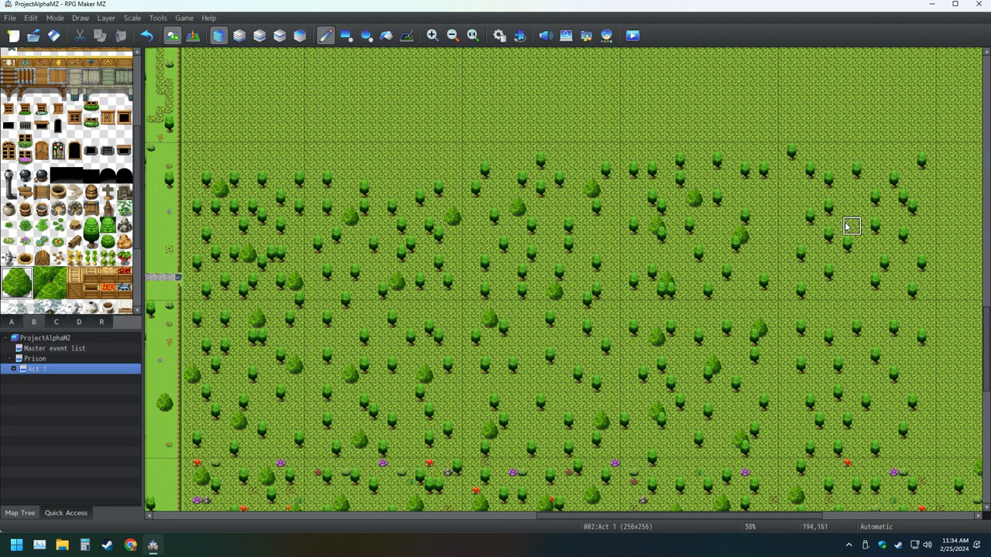
Place three large trees in the fifth grid block of the upper row and three in the one below.
{"action": "left_click", "coordinate": [833, 198]}
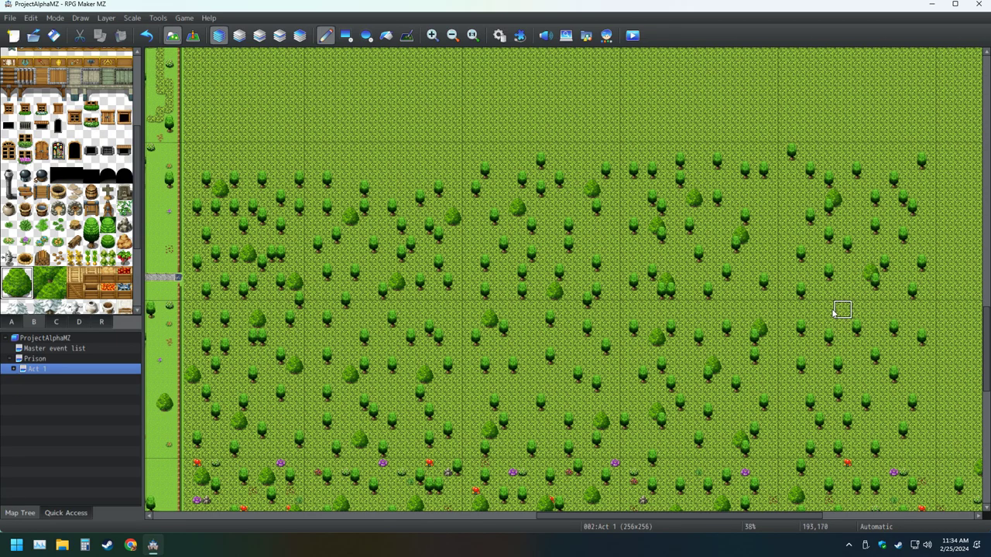
{"action": "left_click", "coordinate": [928, 235]}
{"action": "left_click", "coordinate": [833, 329]}
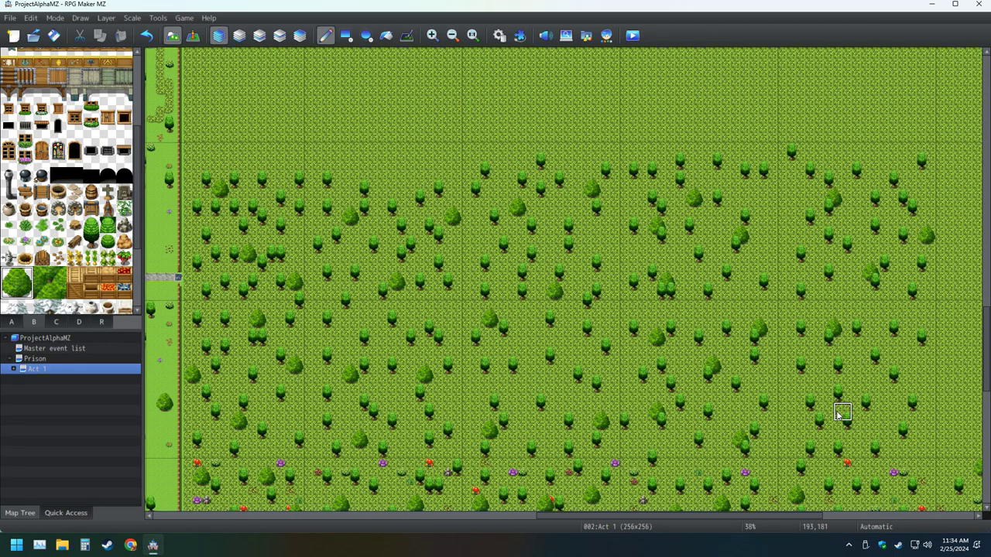
{"action": "left_click", "coordinate": [889, 410]}
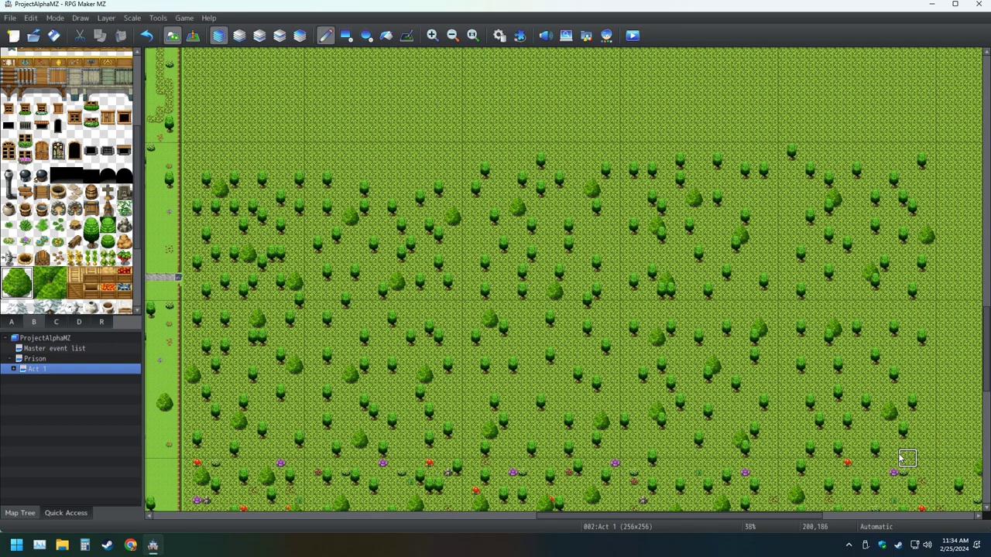
{"action": "left_click", "coordinate": [837, 439]}
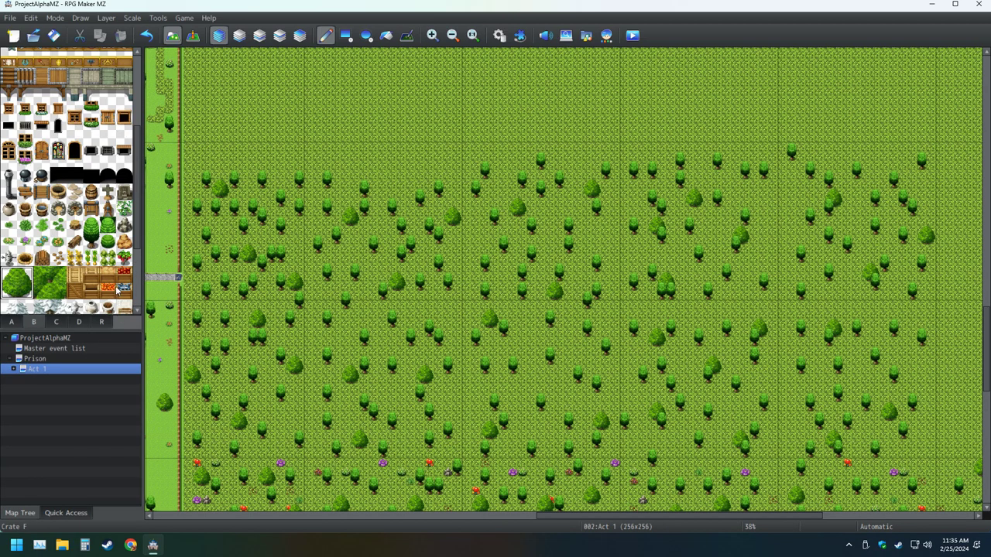
Scatter green bushes through the first grid block of both rows and the second block of the lower row.
{"action": "scroll", "coordinate": [95, 275], "scroll_direction": "down", "scroll_amount": 3}
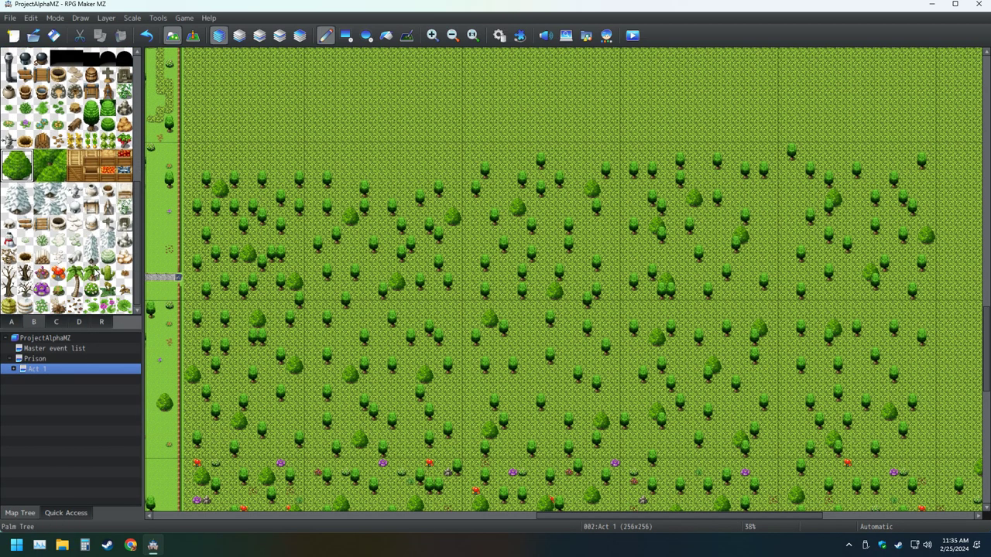
{"action": "left_click", "coordinate": [92, 289]}
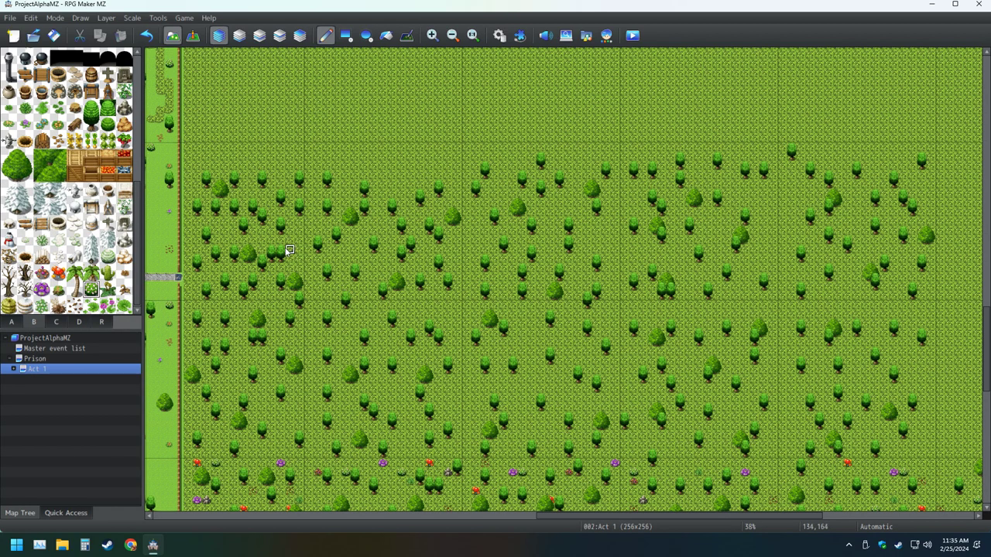
{"action": "left_click", "coordinate": [300, 278]}
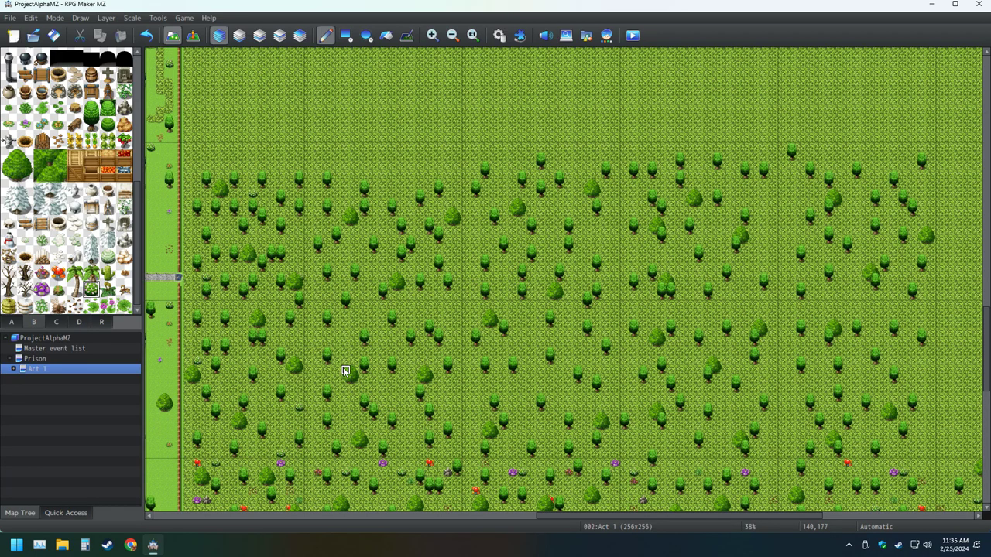
{"action": "left_click", "coordinate": [420, 353]}
Add three small trees near the upper edge of the first upper-row grid block and nine in the second.
{"action": "left_click", "coordinate": [91, 116]}
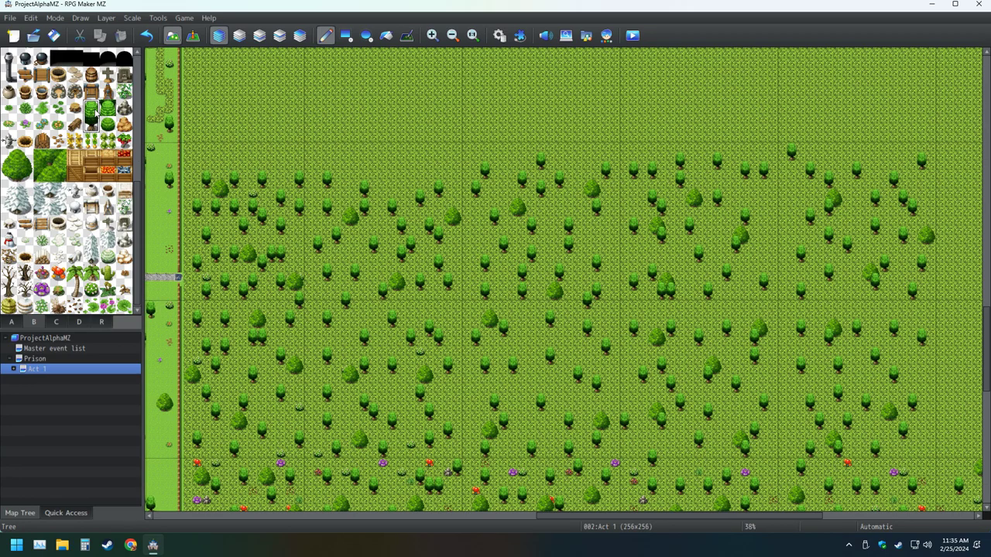
{"action": "left_click", "coordinate": [196, 152]}
{"action": "left_click", "coordinate": [290, 152]}
{"action": "left_click", "coordinate": [243, 160]}
{"action": "left_click", "coordinate": [429, 169]}
{"action": "left_click", "coordinate": [392, 178]}
{"action": "left_click", "coordinate": [364, 160]}
{"action": "left_click", "coordinate": [336, 169]}
{"action": "left_click", "coordinate": [327, 150]}
{"action": "left_click", "coordinate": [410, 168]}
{"action": "left_click", "coordinate": [392, 161]}
{"action": "left_click", "coordinate": [429, 160]}
{"action": "left_click", "coordinate": [448, 153]}
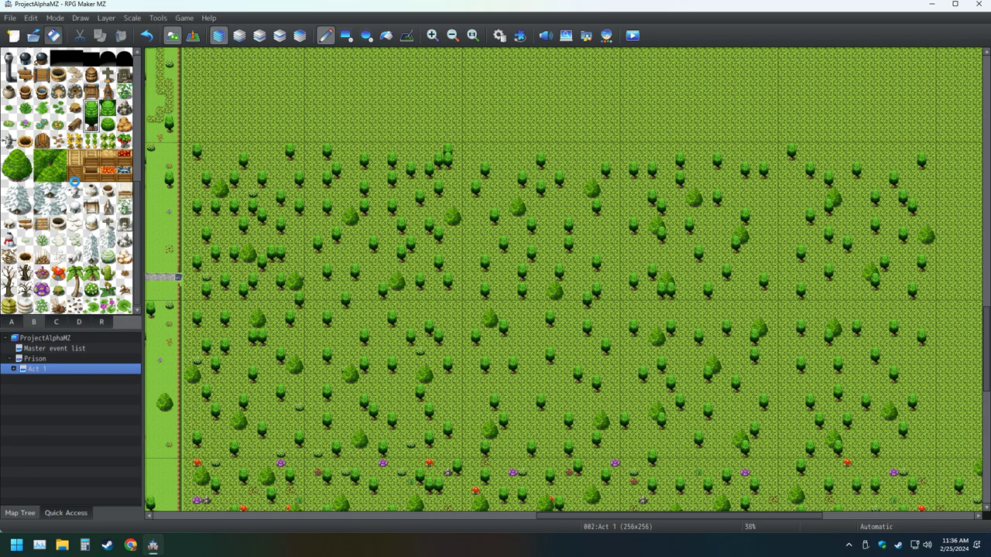
Scatter three green bushes in the third grid block of the lower row and three in the one above.
{"action": "left_click", "coordinate": [92, 289]}
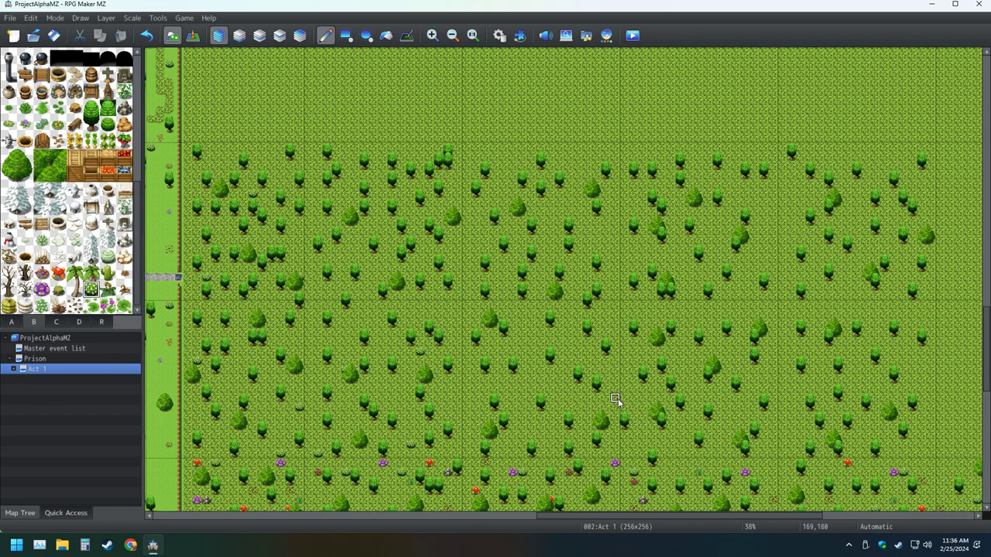
{"action": "left_click", "coordinate": [531, 424]}
{"action": "left_click", "coordinate": [541, 371]}
{"action": "left_click", "coordinate": [513, 325]}
{"action": "left_click", "coordinate": [586, 258]}
{"action": "left_click", "coordinate": [494, 233]}
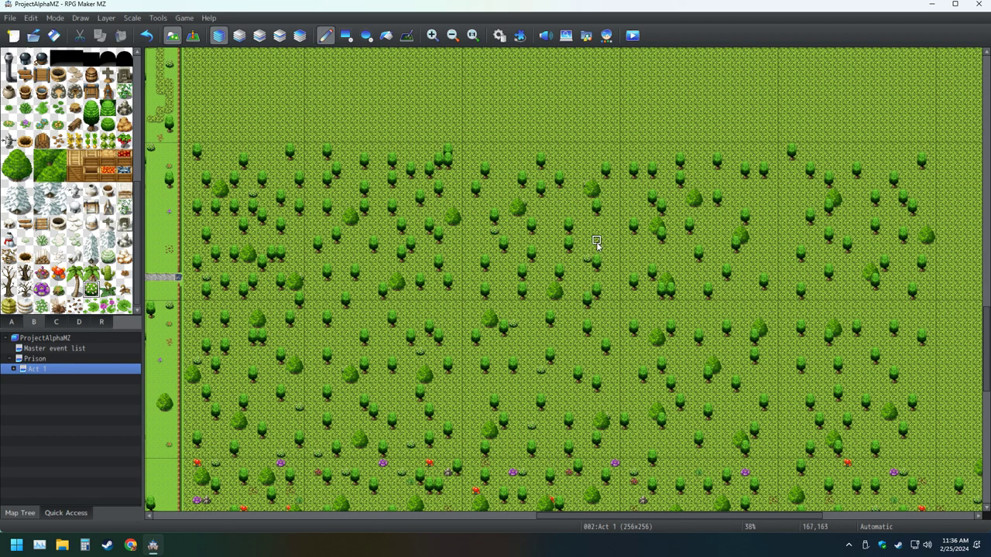
{"action": "left_click", "coordinate": [503, 175]}
Scatter green bushes through the fourth grid block of both rows.
{"action": "left_click", "coordinate": [659, 224]}
{"action": "left_click", "coordinate": [689, 277]}
{"action": "left_click", "coordinate": [745, 193]}
{"action": "left_click", "coordinate": [755, 277]}
{"action": "left_click", "coordinate": [716, 352]}
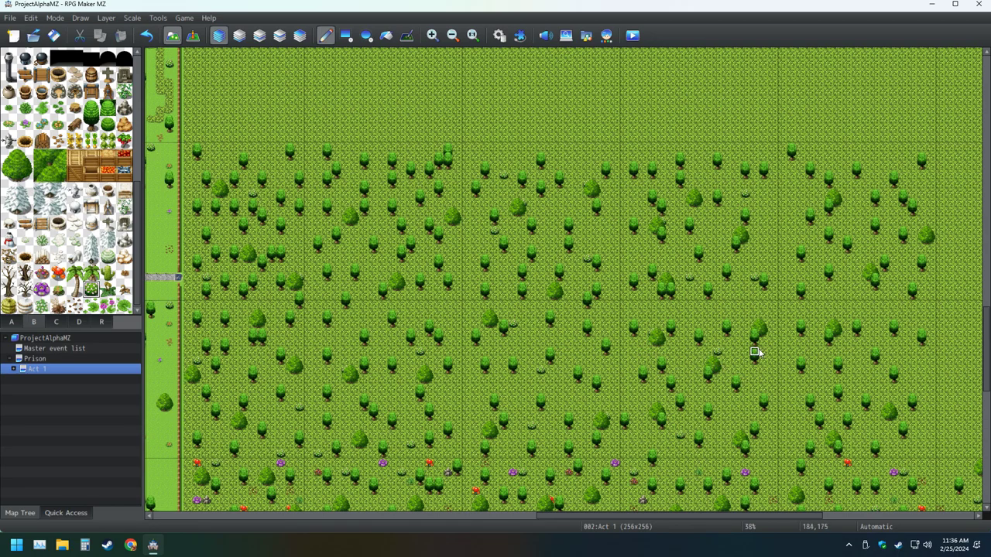
{"action": "left_click", "coordinate": [775, 445]}
Scatter green bushes through the fifth grid block of both rows and save the project.
{"action": "left_click", "coordinate": [829, 426]}
{"action": "left_click", "coordinate": [857, 370]}
{"action": "left_click", "coordinate": [792, 351]}
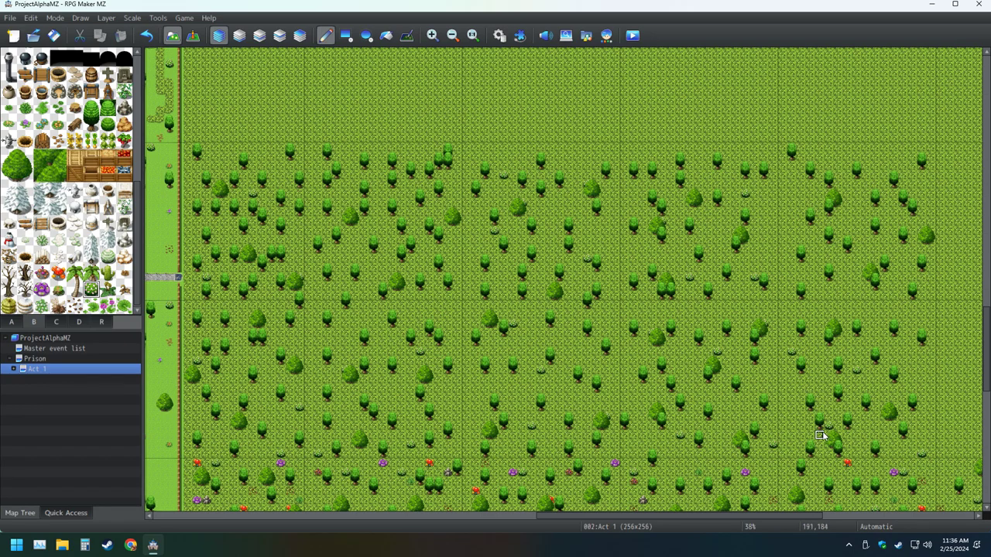
{"action": "left_click", "coordinate": [794, 427]}
{"action": "left_click", "coordinate": [58, 39]}
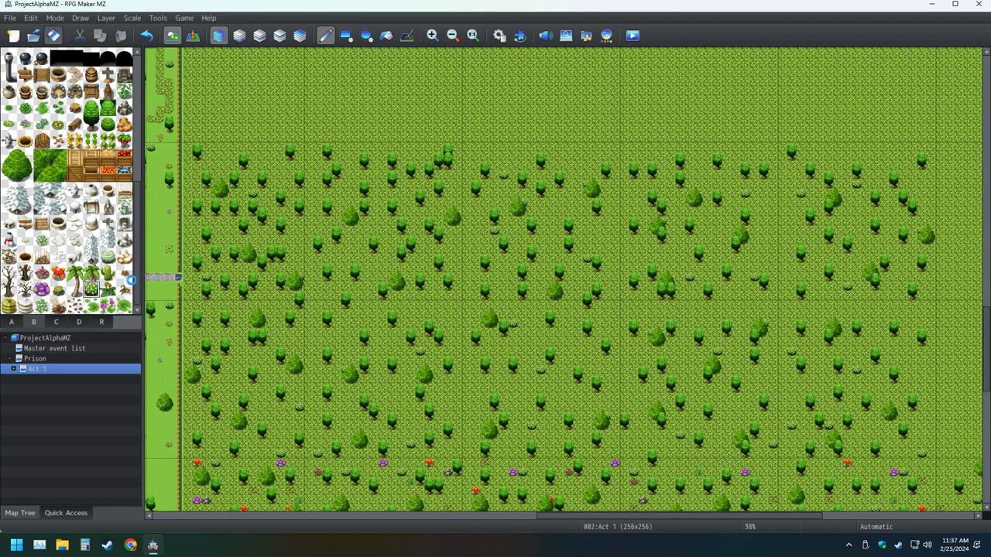
Scatter small brown ground patches across all grid blocks of both rows, save the project and reopen the Act 1 map.
{"action": "left_click", "coordinate": [76, 308]}
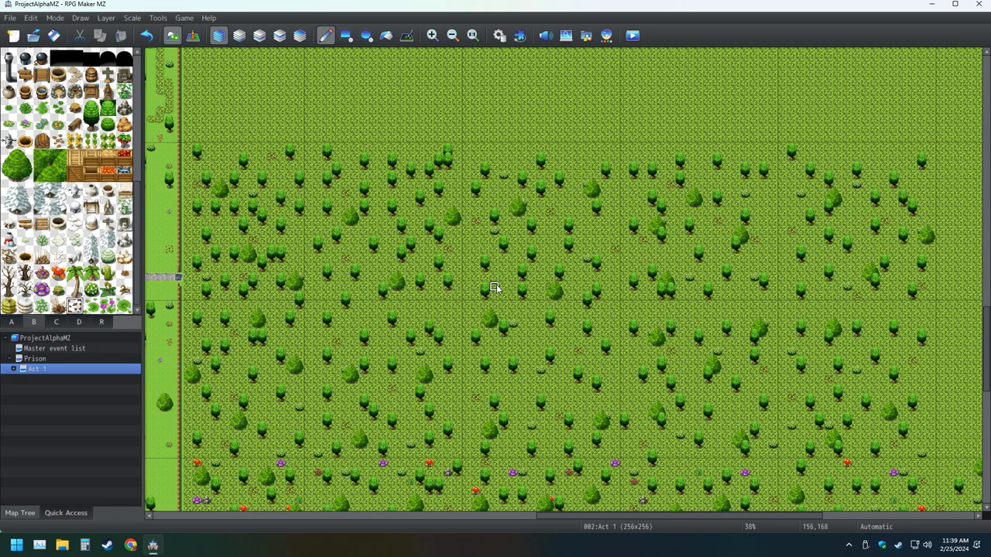
{"action": "left_click", "coordinate": [53, 35]}
{"action": "left_click", "coordinate": [46, 360]}
{"action": "left_click", "coordinate": [52, 370]}
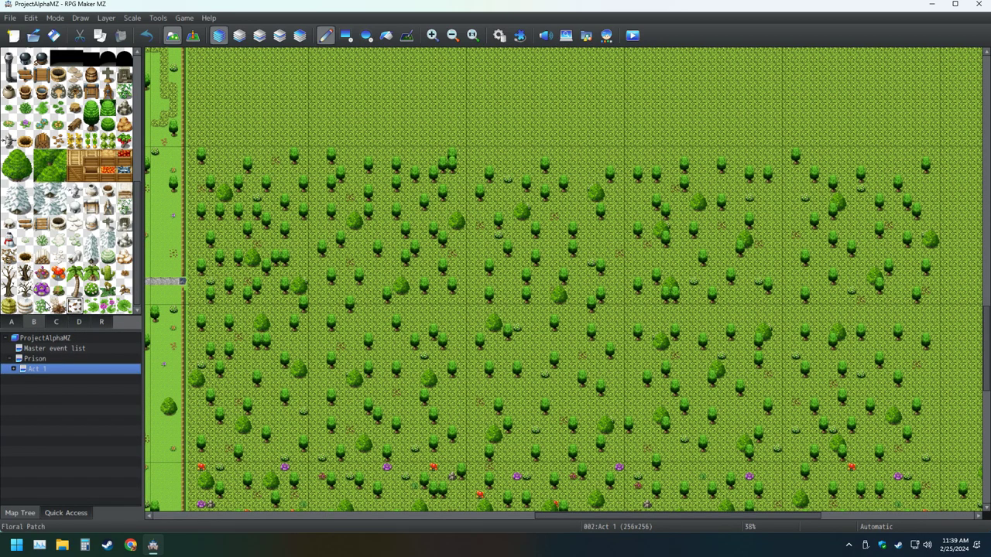
Place four purple mushrooms in the fifth grid block of the lower row.
{"action": "left_click", "coordinate": [42, 291]}
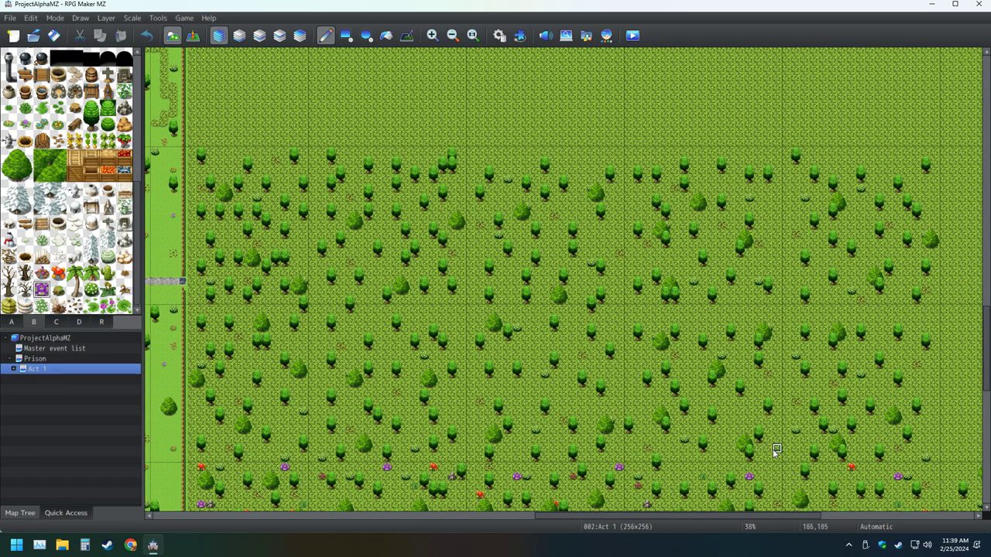
{"action": "left_click", "coordinate": [935, 439]}
{"action": "left_click", "coordinate": [833, 367]}
{"action": "left_click", "coordinate": [814, 319]}
{"action": "left_click", "coordinate": [925, 319]}
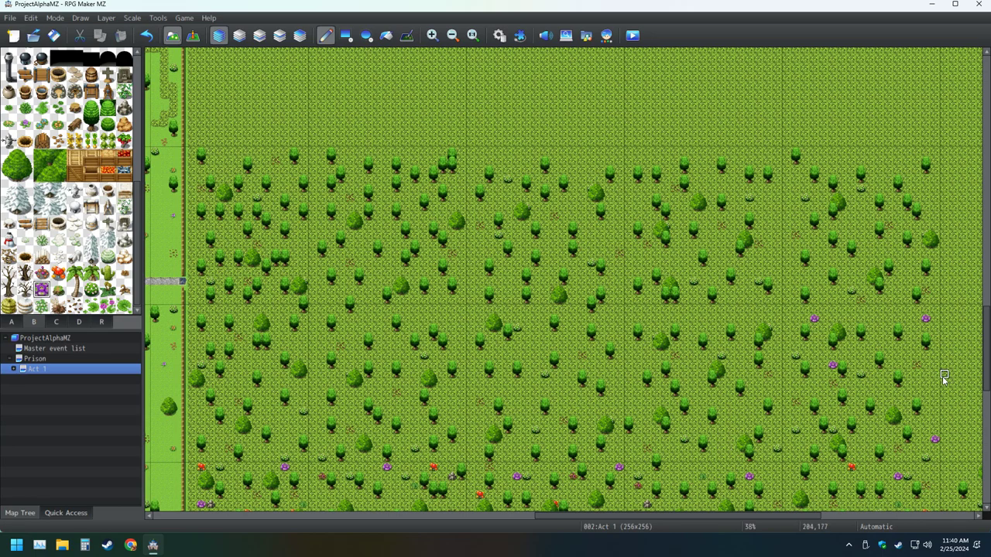
Place three purple mushrooms in the fifth grid block of the upper row and three in the fourth.
{"action": "left_click", "coordinate": [814, 281]}
{"action": "left_click", "coordinate": [870, 216]}
{"action": "left_click", "coordinate": [898, 170]}
{"action": "left_click", "coordinate": [675, 263]}
{"action": "left_click", "coordinate": [637, 208]}
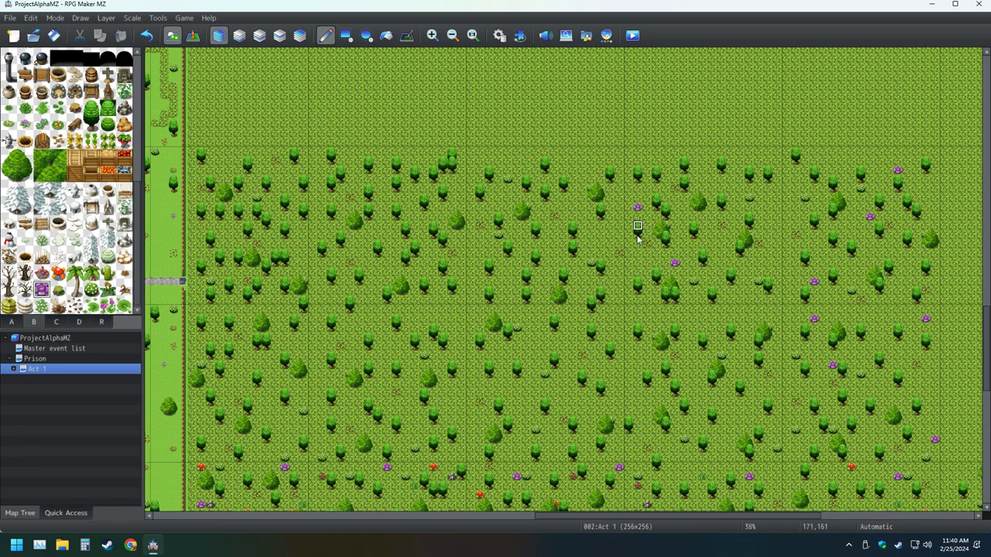
{"action": "left_click", "coordinate": [769, 216]}
Spread five purple mushrooms through the third grid block of the upper row.
{"action": "left_click", "coordinate": [582, 216]}
{"action": "left_click", "coordinate": [517, 234]}
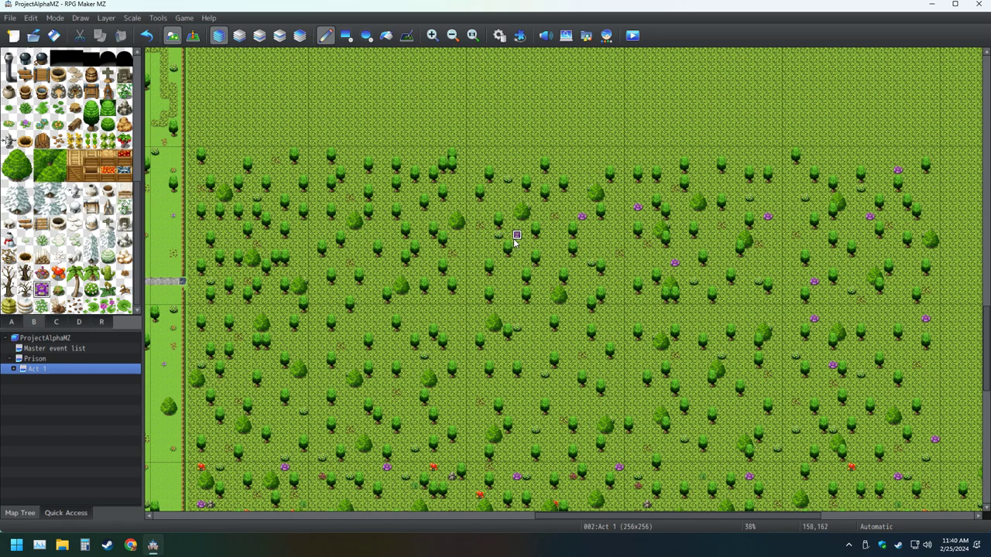
{"action": "left_click", "coordinate": [507, 291]}
{"action": "left_click", "coordinate": [499, 190]}
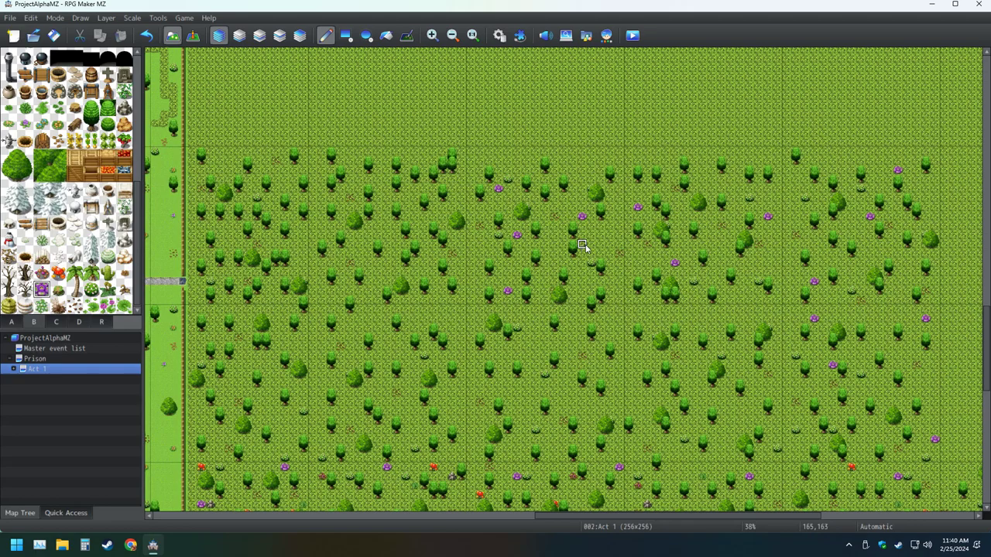
{"action": "left_click", "coordinate": [610, 282]}
Erase the purple mushroom near the middle of the third upper-row block, undoing the erasure of the one below it.
{"action": "right_click", "coordinate": [564, 255]}
{"action": "left_click", "coordinate": [517, 234]}
{"action": "left_click", "coordinate": [507, 291]}
{"action": "key", "text": "ctrl+z"}
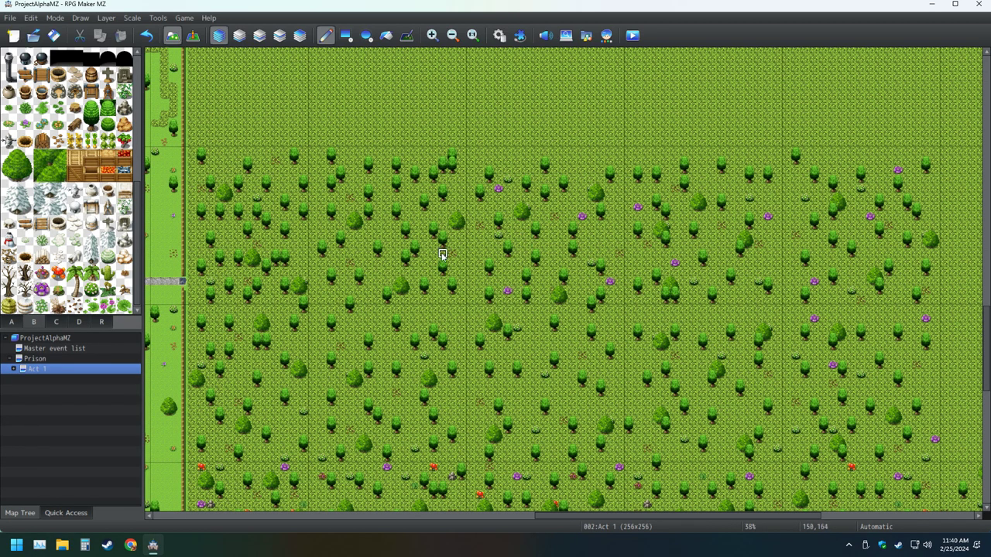
Place three purple mushrooms in the second grid block of the upper row and three in the first, and save the project.
{"action": "left_click", "coordinate": [360, 244]}
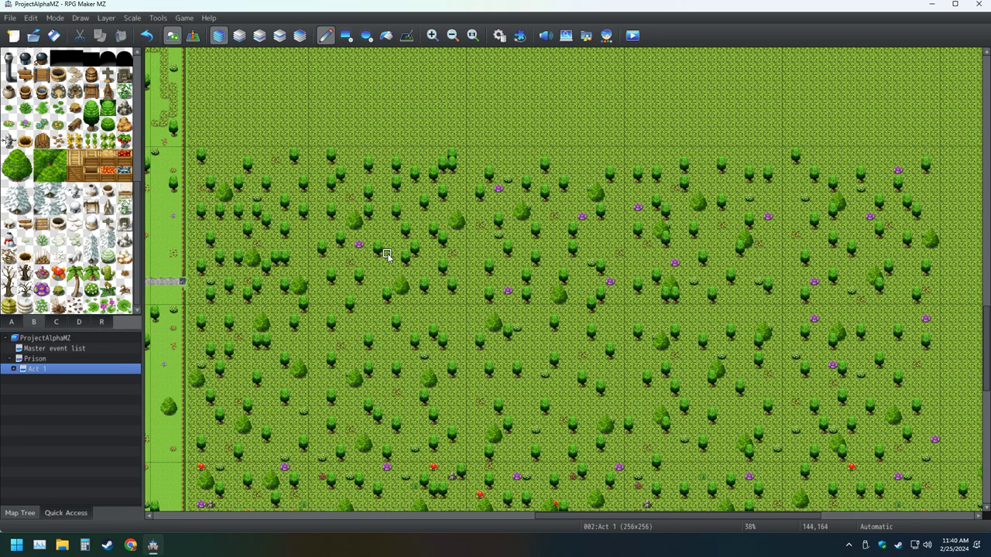
{"action": "left_click", "coordinate": [442, 299]}
{"action": "left_click", "coordinate": [295, 237]}
{"action": "left_click", "coordinate": [221, 161]}
{"action": "left_click", "coordinate": [237, 299]}
{"action": "left_click", "coordinate": [54, 35]}
Place four purple mushrooms in the fourth grid block of the lower row and three in the third.
{"action": "left_click", "coordinate": [694, 339]}
{"action": "left_click", "coordinate": [683, 458]}
{"action": "left_click", "coordinate": [609, 330]}
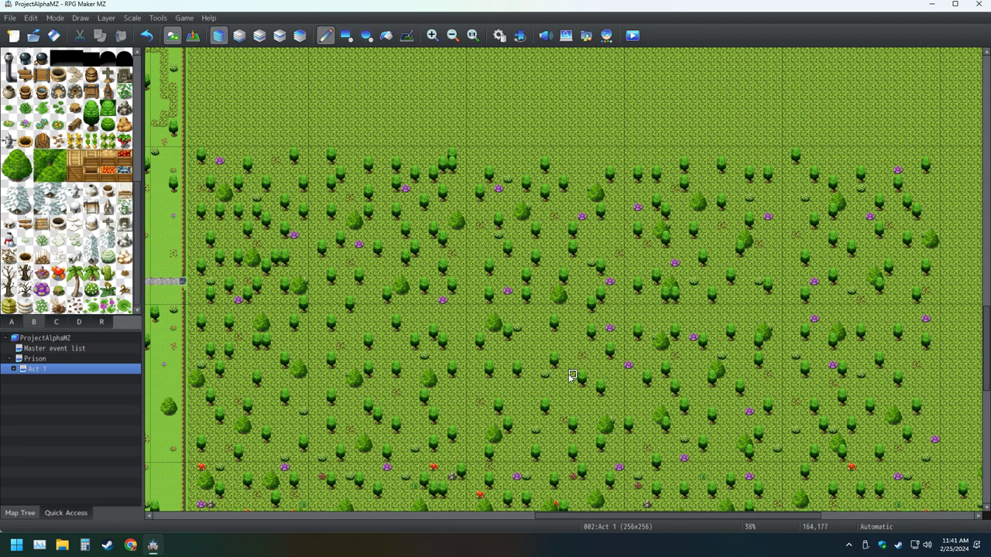
{"action": "left_click", "coordinate": [517, 384]}
{"action": "left_click", "coordinate": [573, 403]}
Spread four purple mushrooms through the second grid block of the lower row and two through the first.
{"action": "left_click", "coordinate": [406, 392]}
{"action": "left_click", "coordinate": [349, 404]}
{"action": "left_click", "coordinate": [452, 356]}
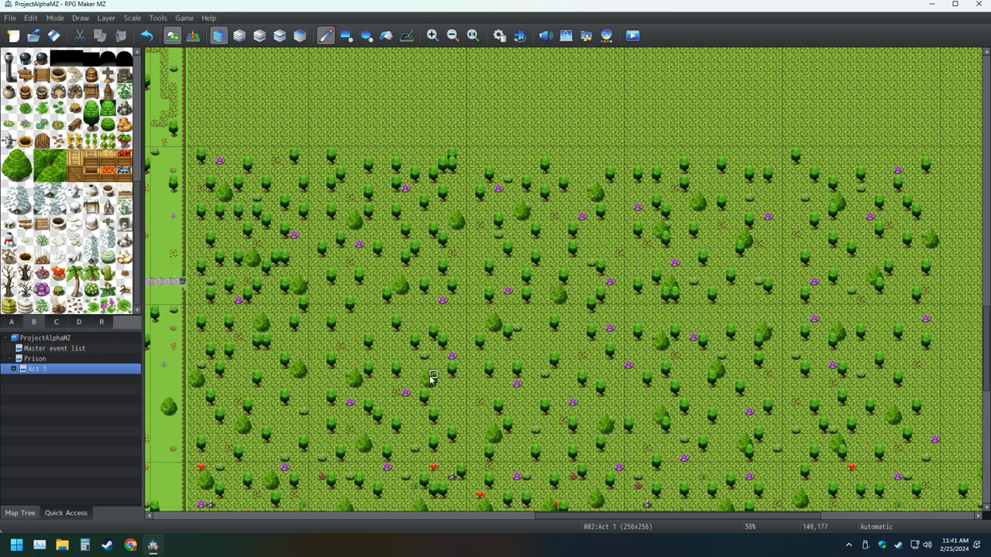
{"action": "left_click", "coordinate": [322, 346]}
{"action": "left_click", "coordinate": [266, 411]}
{"action": "left_click", "coordinate": [219, 383]}
{"action": "left_click", "coordinate": [295, 355]}
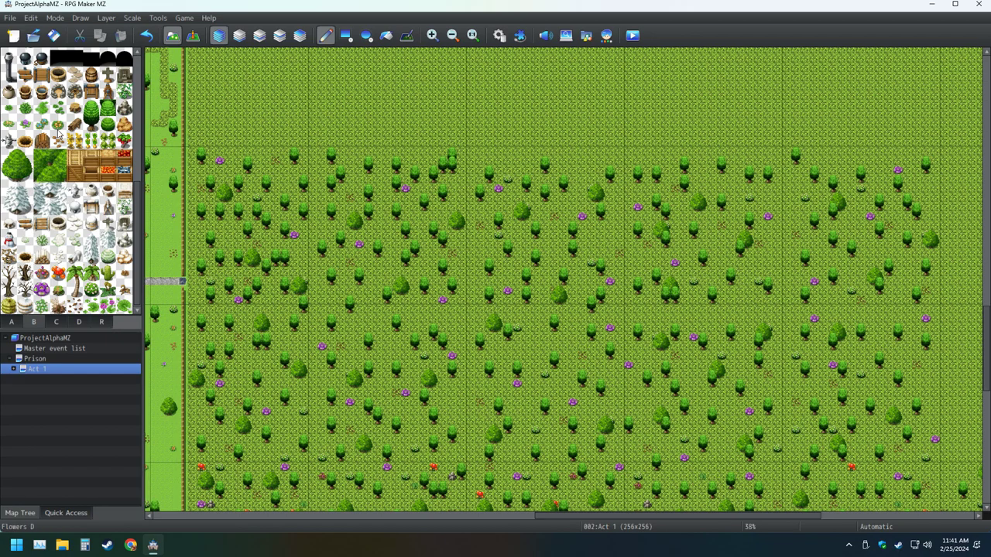
Scatter small leafy green plants across the grid blocks of both rows and save the project.
{"action": "left_click", "coordinate": [29, 112]}
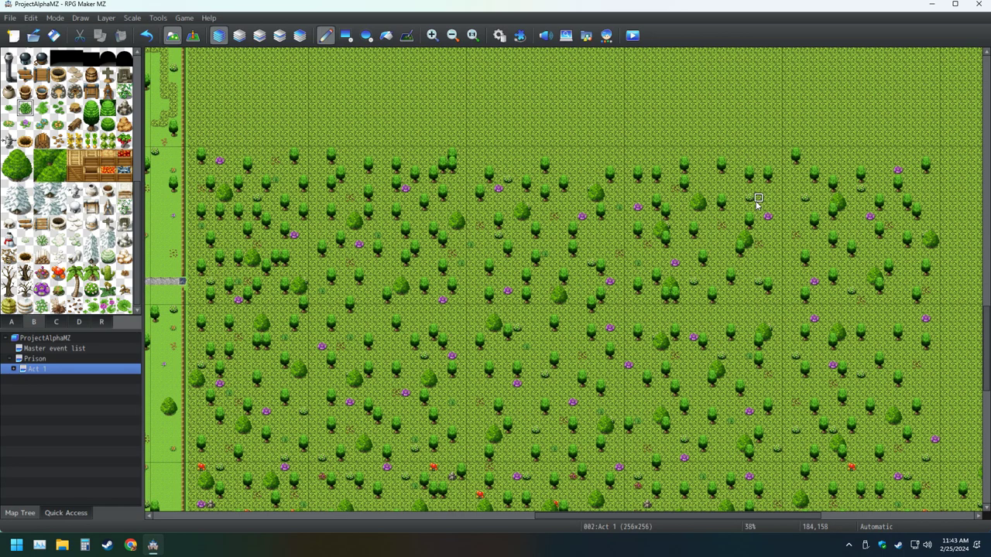
{"action": "left_click", "coordinate": [713, 192]}
{"action": "left_click", "coordinate": [53, 34]}
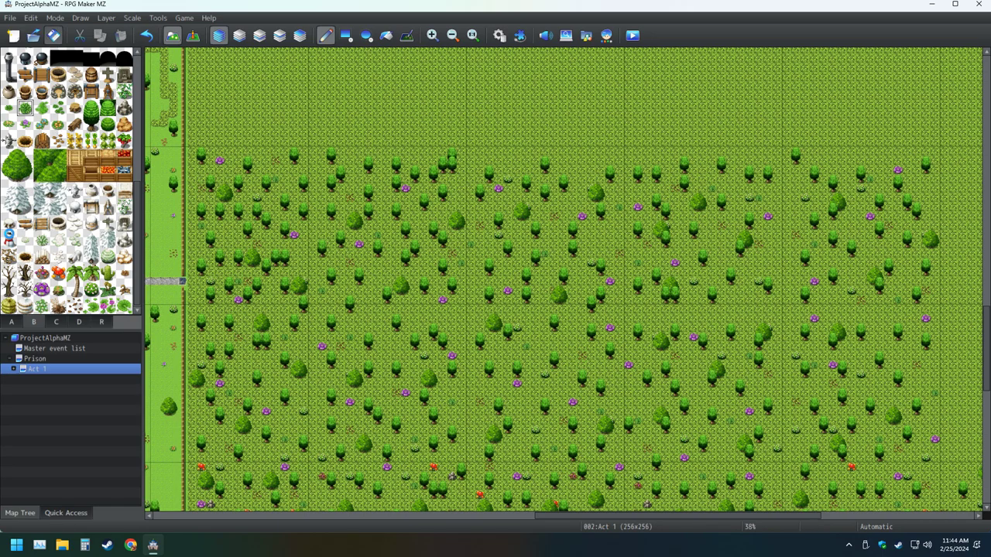
Place four red mushrooms (Mushrooms B) in the first grid block of the lower row and four in the second.
{"action": "left_click", "coordinate": [59, 272]}
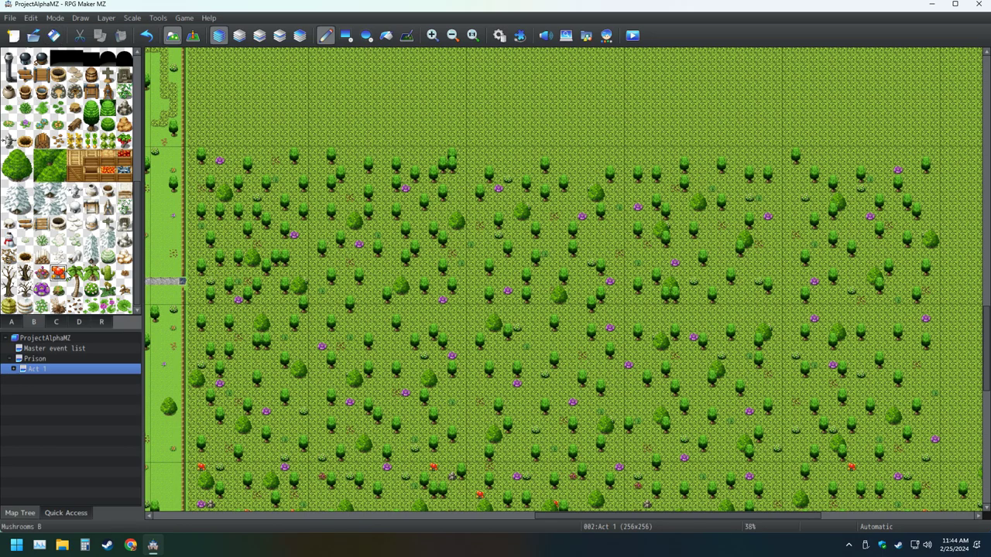
{"action": "left_click", "coordinate": [275, 393]}
{"action": "left_click", "coordinate": [219, 439]}
{"action": "left_click", "coordinate": [276, 327]}
{"action": "left_click", "coordinate": [377, 338]}
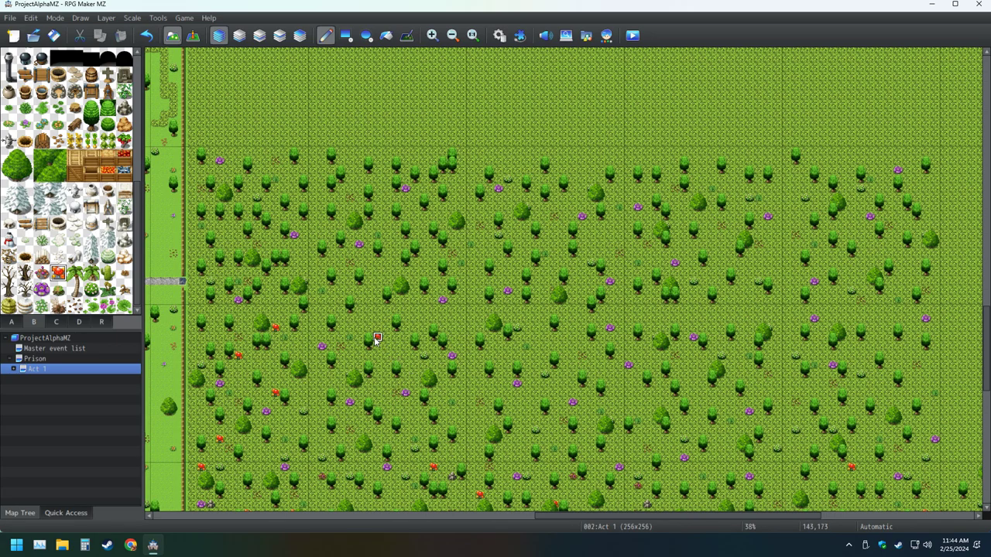
{"action": "left_click", "coordinate": [415, 420]}
{"action": "left_click", "coordinate": [312, 411]}
{"action": "left_click", "coordinate": [451, 327]}
Place four red mushrooms in the third grid block of the lower row and four in the fourth.
{"action": "left_click", "coordinate": [619, 374]}
{"action": "left_click", "coordinate": [489, 393]}
{"action": "left_click", "coordinate": [554, 439]}
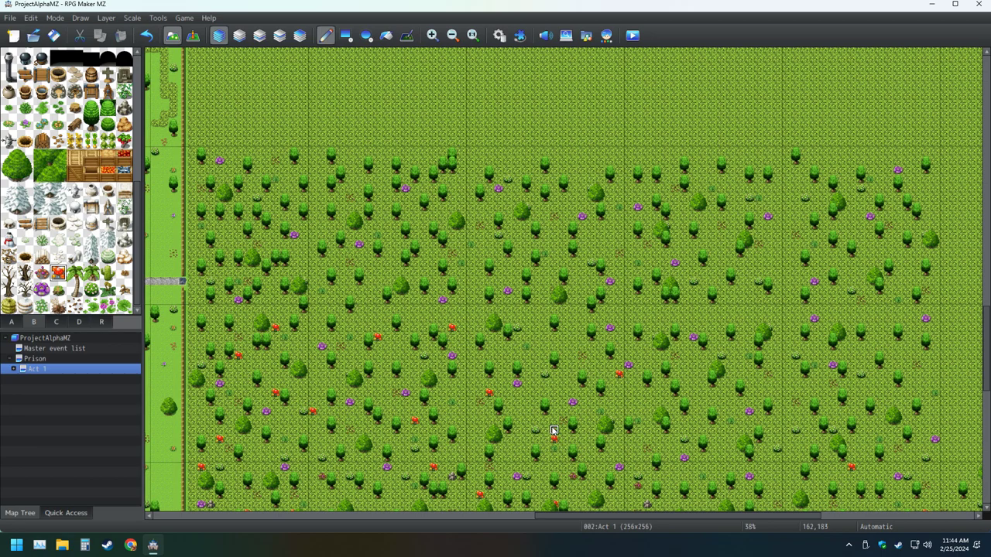
{"action": "left_click", "coordinate": [535, 354]}
{"action": "left_click", "coordinate": [694, 393]}
{"action": "left_click", "coordinate": [637, 402]}
{"action": "left_click", "coordinate": [720, 457]}
{"action": "left_click", "coordinate": [738, 358]}
Place three red mushrooms in the fifth grid block of the lower row and four in the one above.
{"action": "left_click", "coordinate": [925, 376]}
{"action": "left_click", "coordinate": [815, 393]}
{"action": "left_click", "coordinate": [851, 466]}
{"action": "left_click", "coordinate": [861, 457]}
{"action": "left_click", "coordinate": [880, 254]}
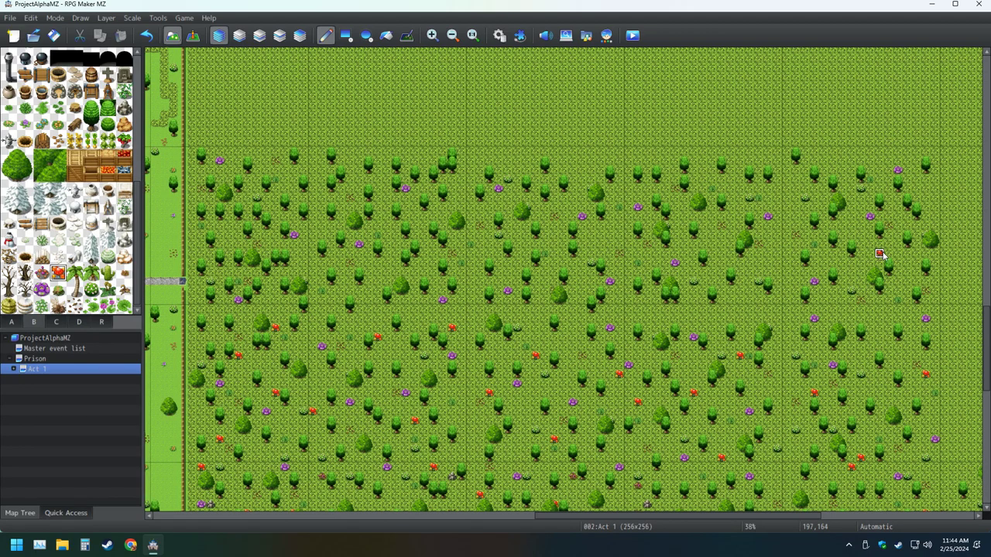
{"action": "left_click", "coordinate": [851, 207]}
{"action": "left_click", "coordinate": [805, 226]}
{"action": "left_click", "coordinate": [926, 198]}
Spread three red mushrooms through the fourth grid block of the upper row and four through the third.
{"action": "left_click", "coordinate": [768, 253]}
{"action": "left_click", "coordinate": [712, 245]}
{"action": "left_click", "coordinate": [648, 190]}
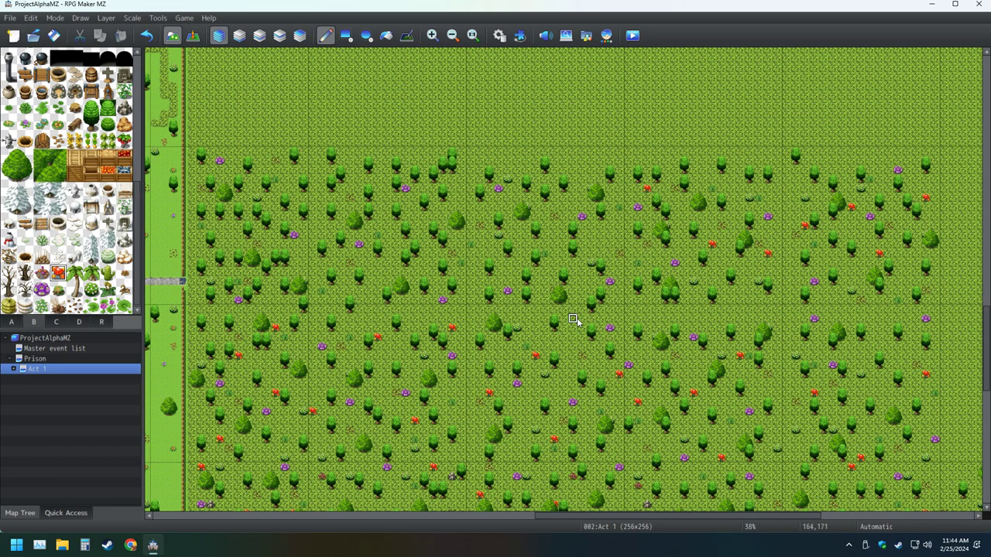
{"action": "left_click", "coordinate": [620, 235]}
{"action": "left_click", "coordinate": [527, 236]}
{"action": "left_click", "coordinate": [480, 254]}
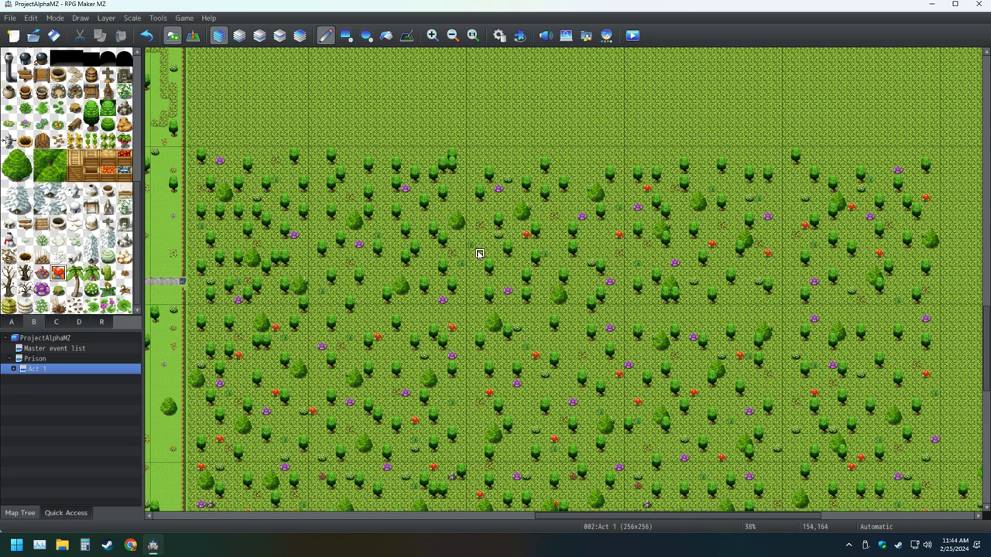
{"action": "left_click", "coordinate": [546, 300]}
{"action": "left_click", "coordinate": [478, 255]}
{"action": "left_click", "coordinate": [564, 197]}
Place three red mushrooms in the second grid block of the upper row and four in the first.
{"action": "left_click", "coordinate": [388, 272]}
{"action": "left_click", "coordinate": [342, 208]}
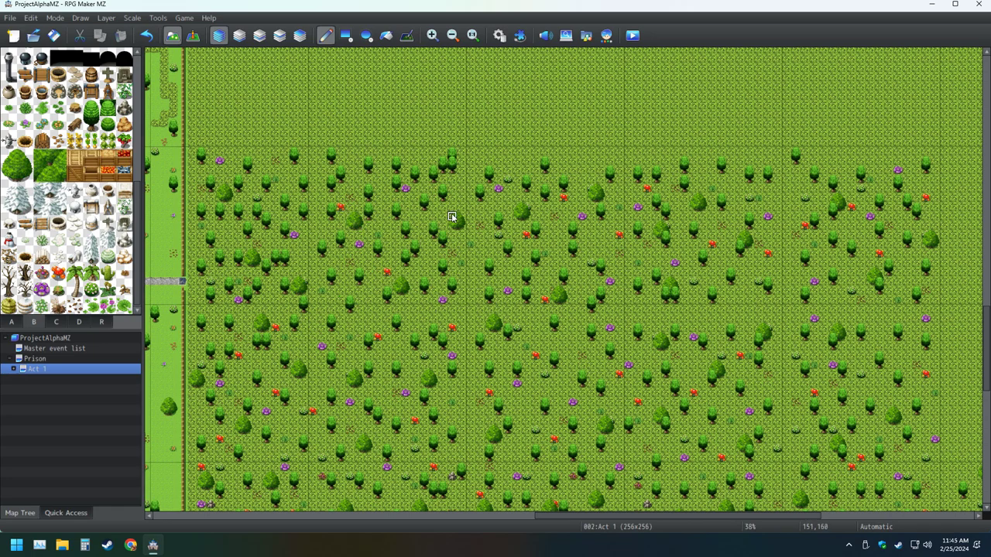
{"action": "left_click", "coordinate": [452, 188]}
{"action": "left_click", "coordinate": [285, 179]}
{"action": "left_click", "coordinate": [229, 233]}
{"action": "left_click", "coordinate": [202, 289]}
{"action": "left_click", "coordinate": [304, 254]}
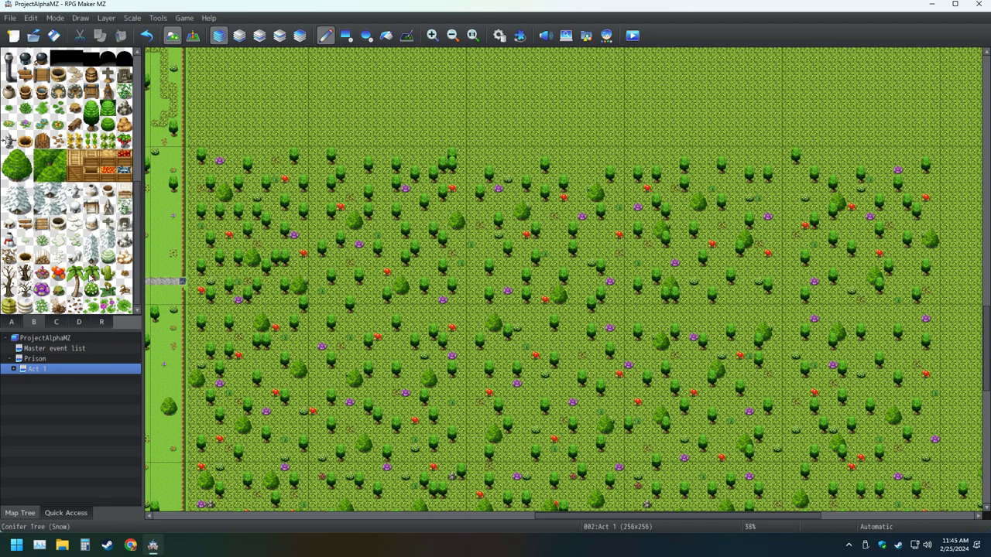
Scatter brown mushrooms across all grid blocks of both rows and save the project.
{"action": "left_click", "coordinate": [42, 272]}
{"action": "left_click", "coordinate": [294, 431]}
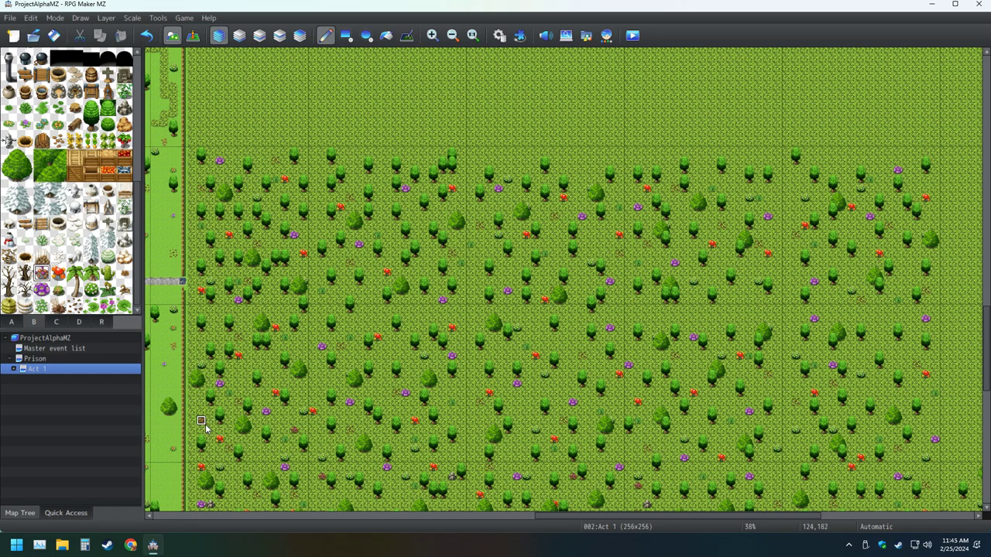
{"action": "left_click", "coordinate": [396, 346]}
{"action": "left_click", "coordinate": [461, 394]}
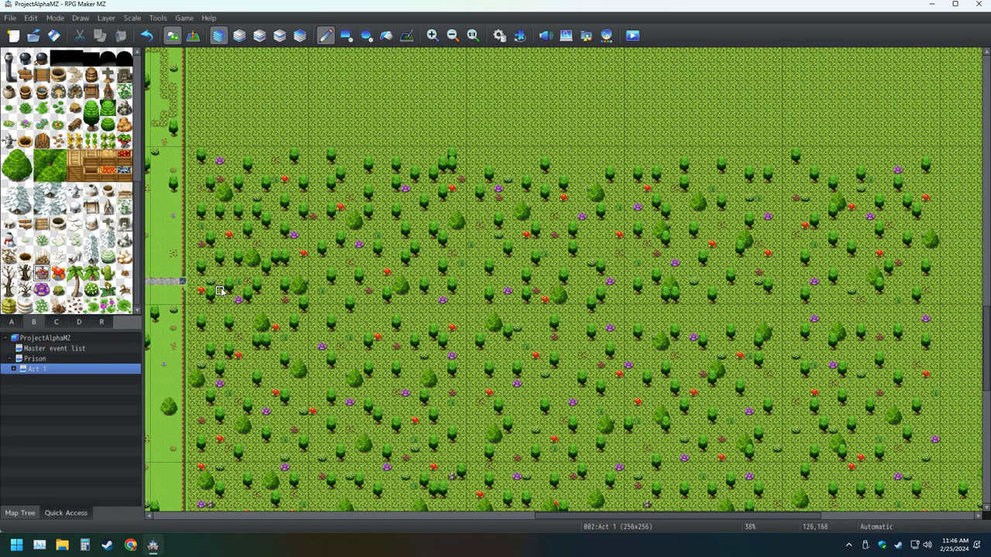
{"action": "key", "text": "ctrl+s"}
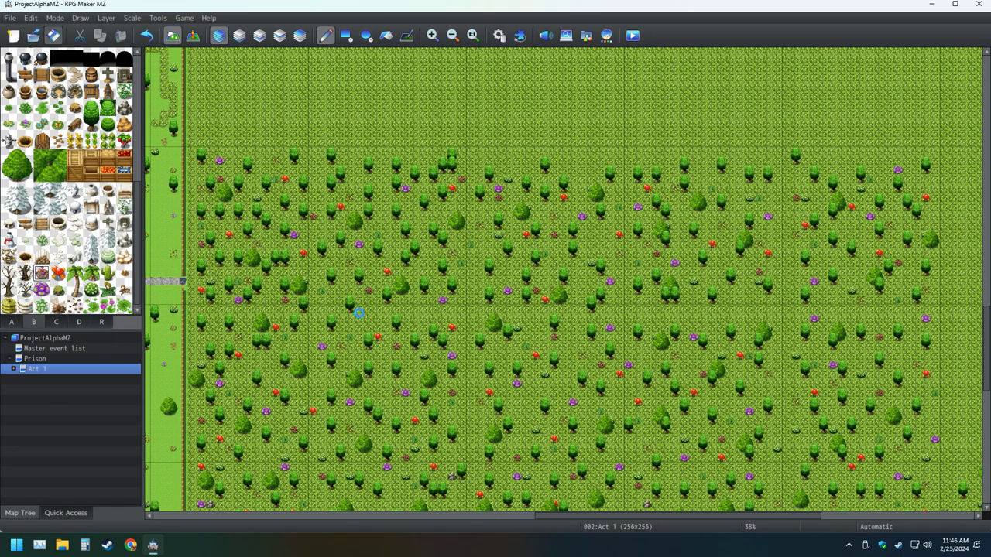